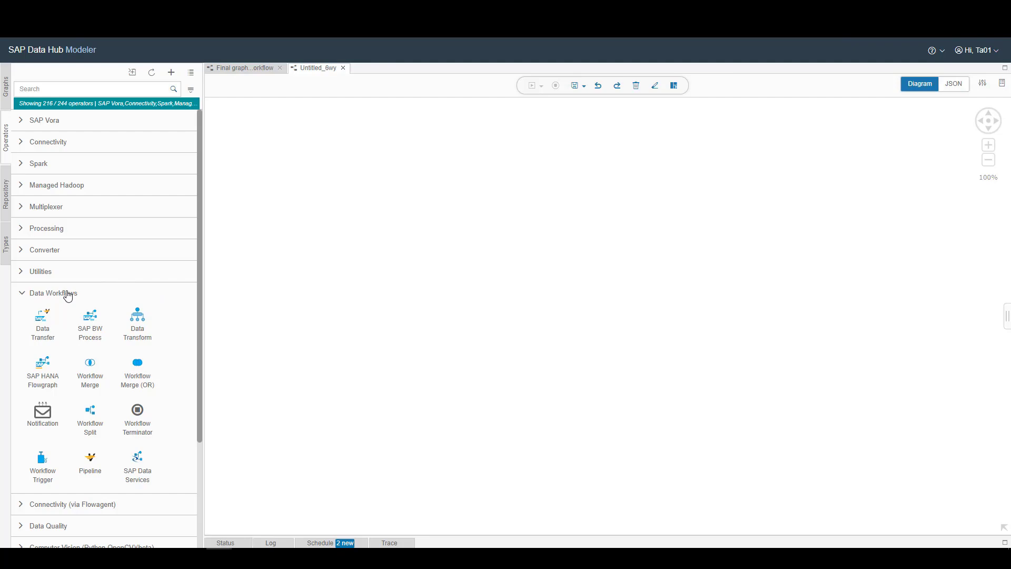
Add a Workflow Trigger and a Workflow Split operator to the empty graph and connect the trigger's output to the split's input
left_click_drag(42, 467, 265, 194)
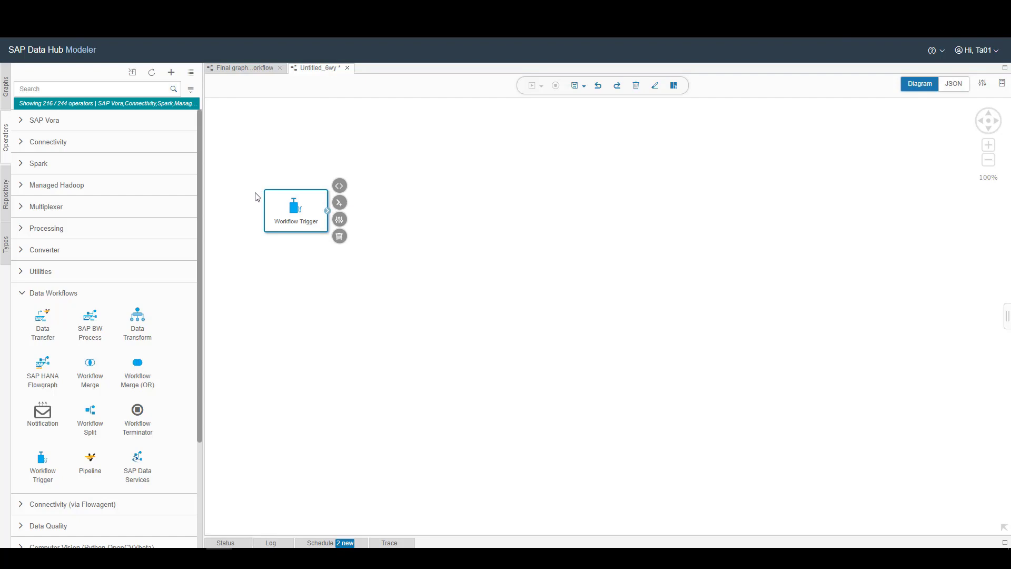
left_click_drag(92, 419, 396, 216)
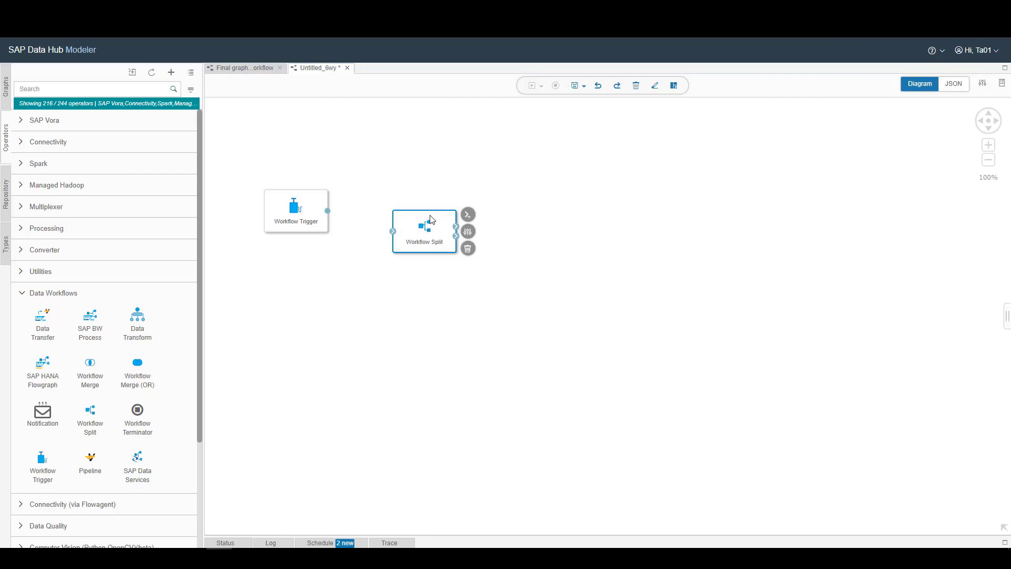
left_click_drag(424, 232, 395, 209)
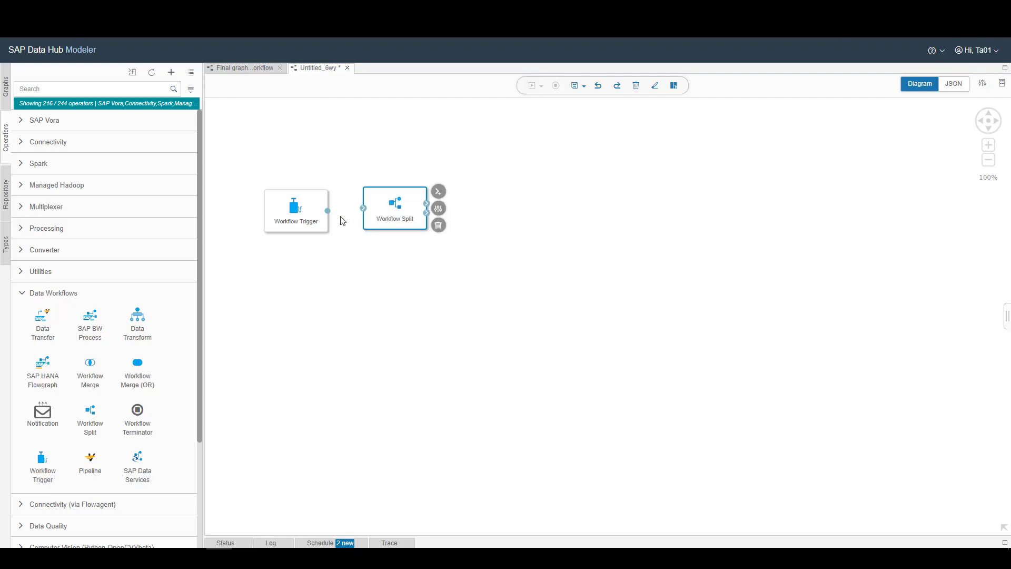
left_click_drag(328, 211, 363, 207)
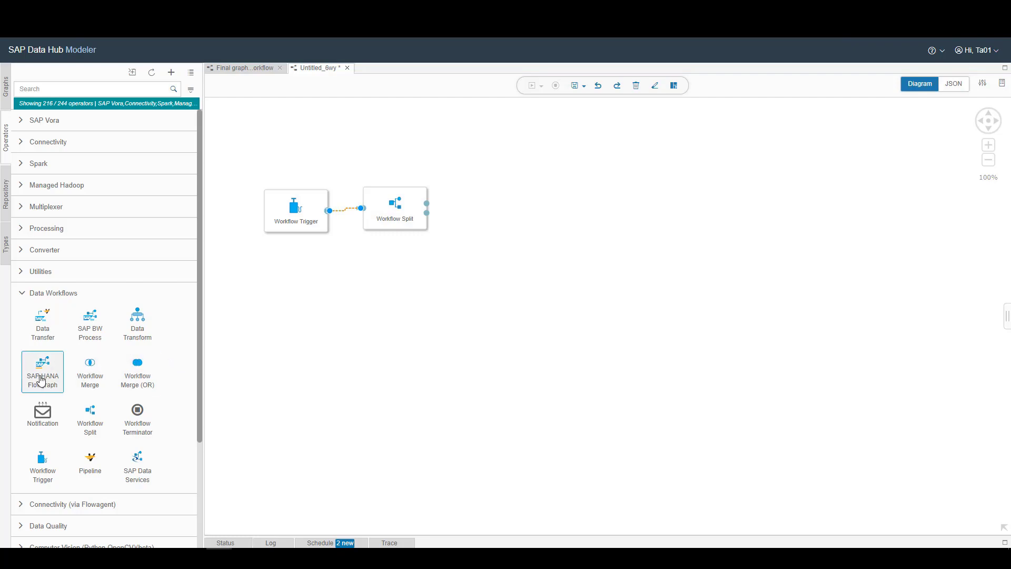
Add an SAP BW Process operator after Workflow Split and set its SAP BW connection ID to BW
mouse_move(43, 381)
mouse_move(84, 320)
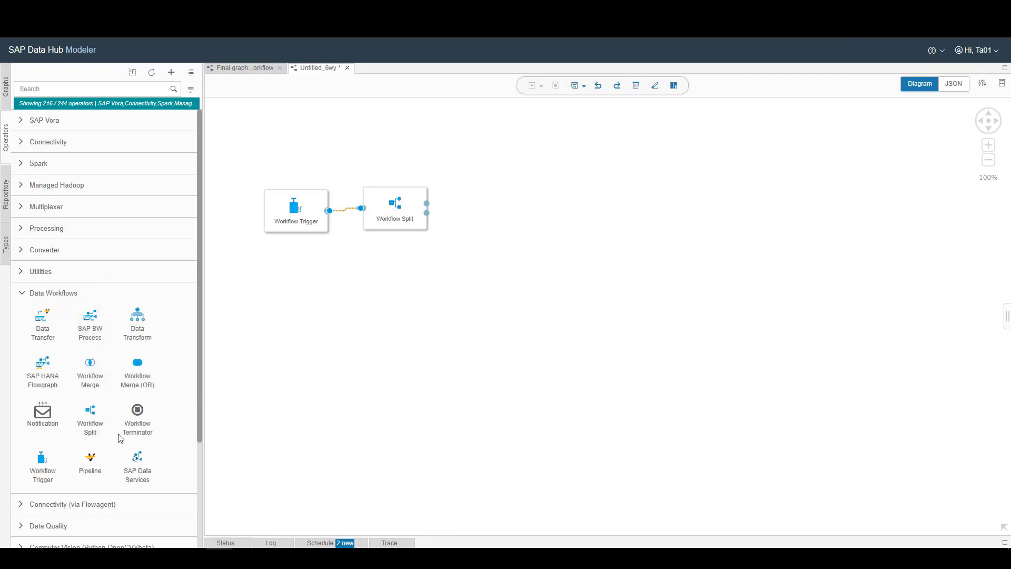
mouse_move(148, 483)
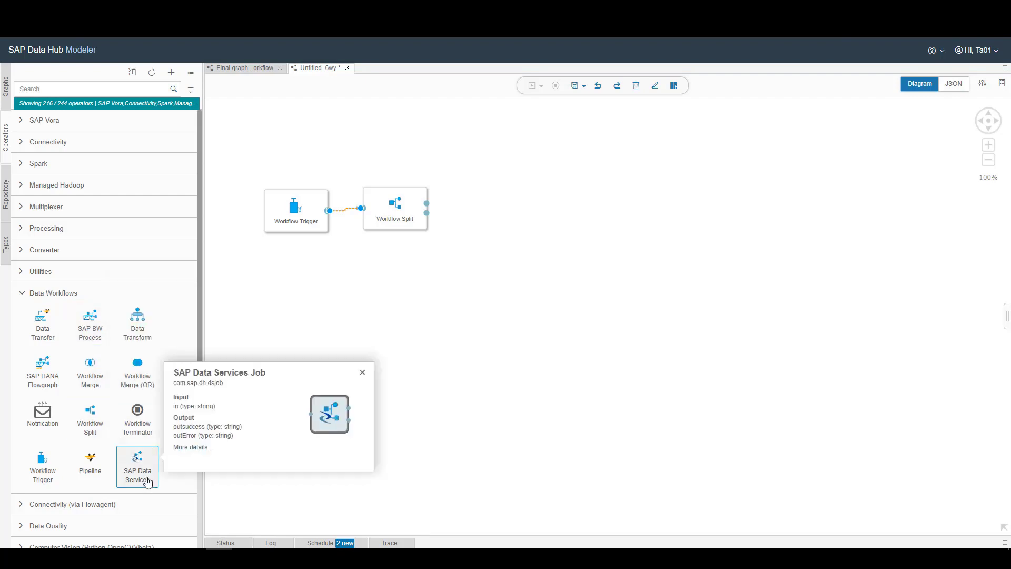
mouse_move(93, 466)
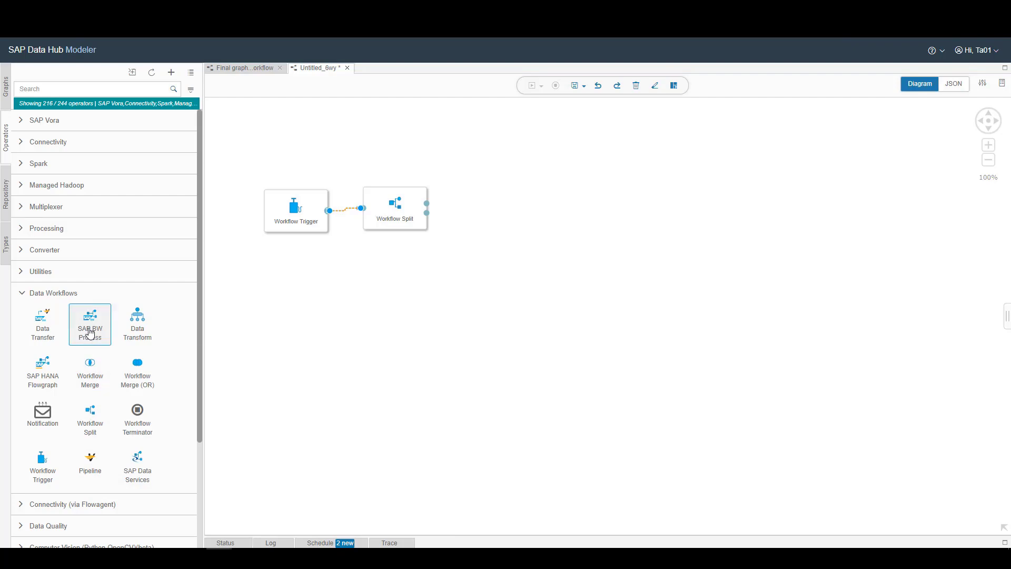
left_click_drag(90, 332, 488, 198)
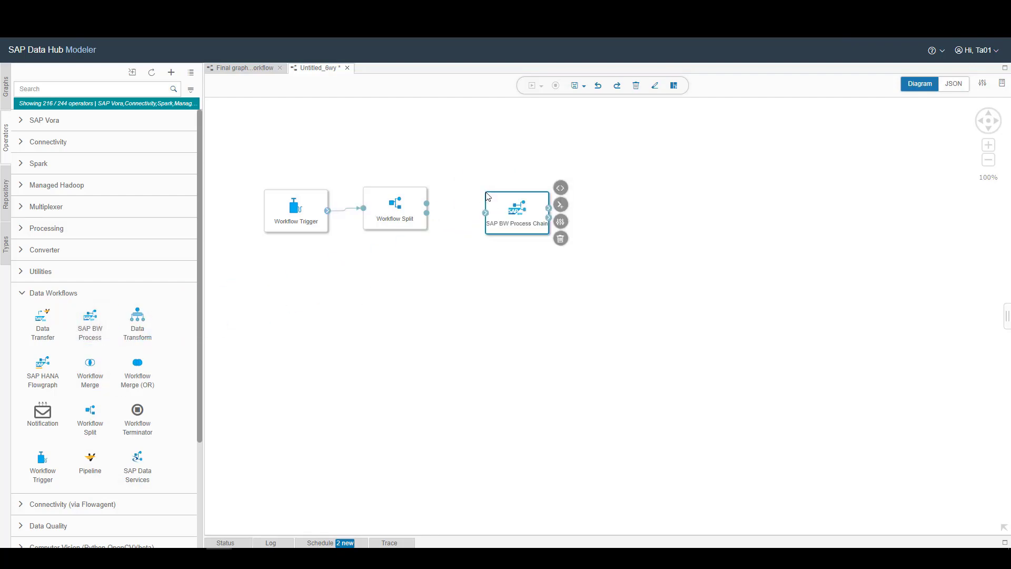
left_click(560, 221)
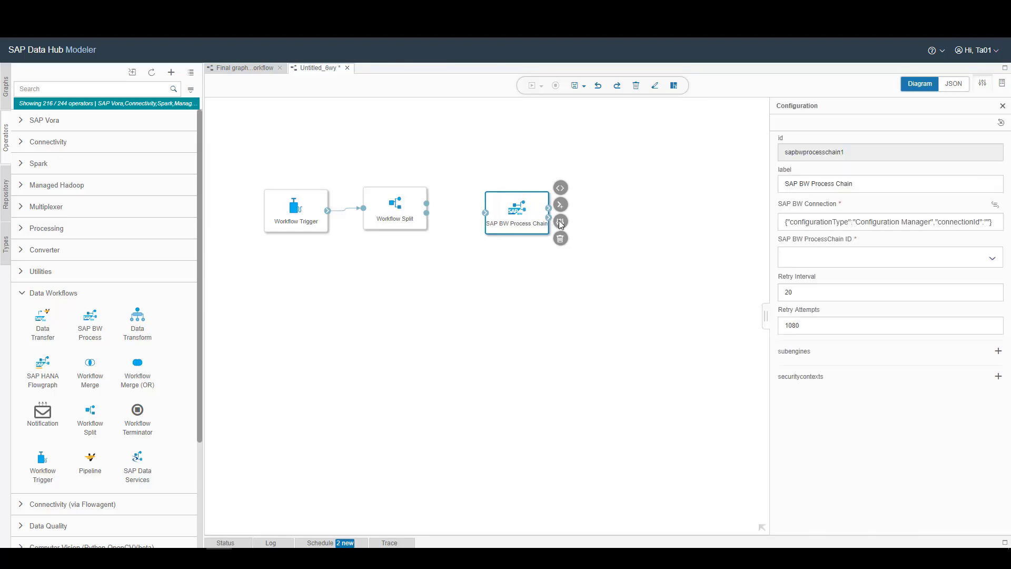
left_click(958, 221)
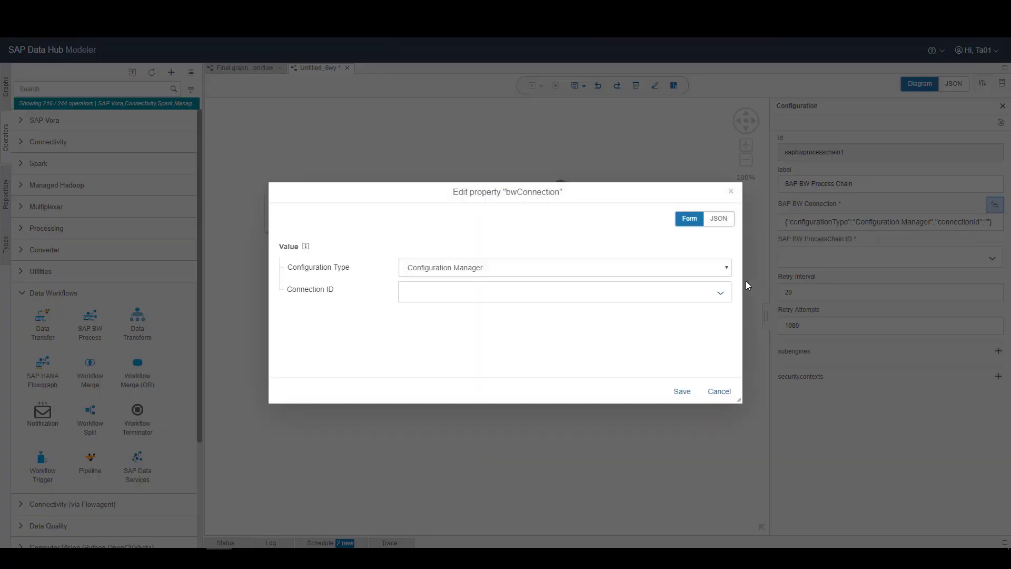
left_click(720, 293)
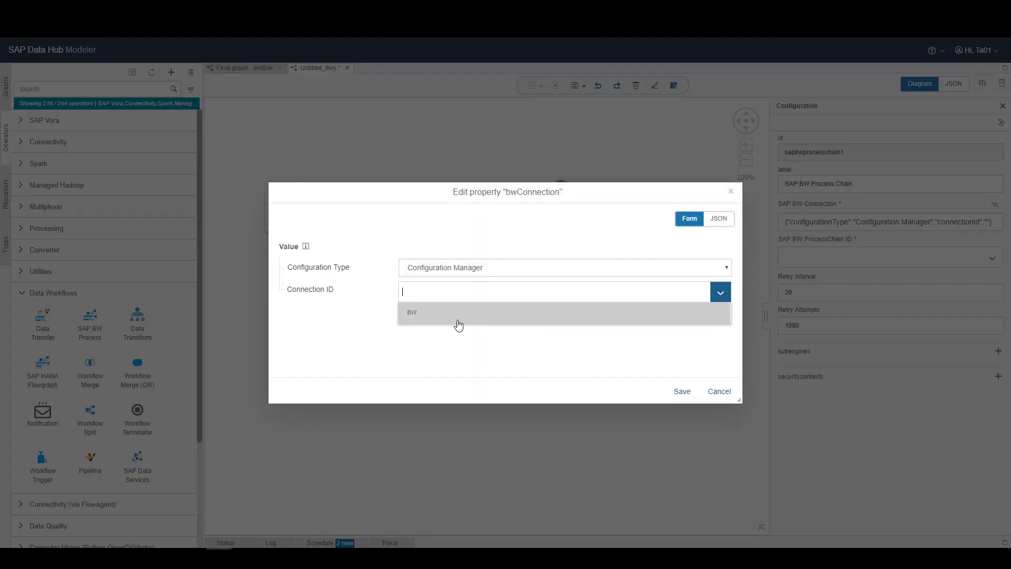
left_click(413, 316)
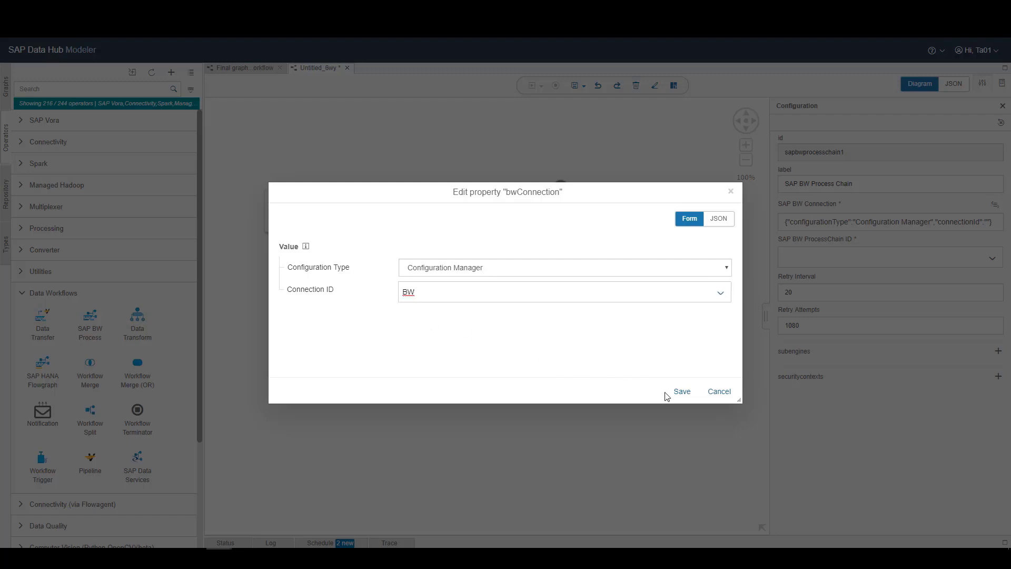
left_click(680, 394)
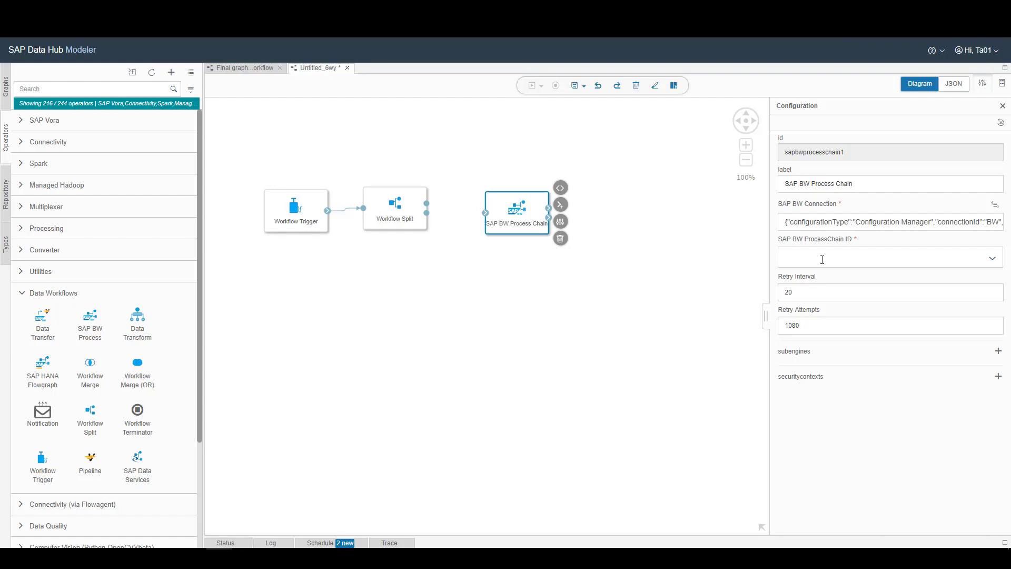
Set the SAP BW process chain ID to ZWAIT_10_SECONDS and connect Workflow Split's upper output to the operator, shifting it slightly upward
left_click(986, 258)
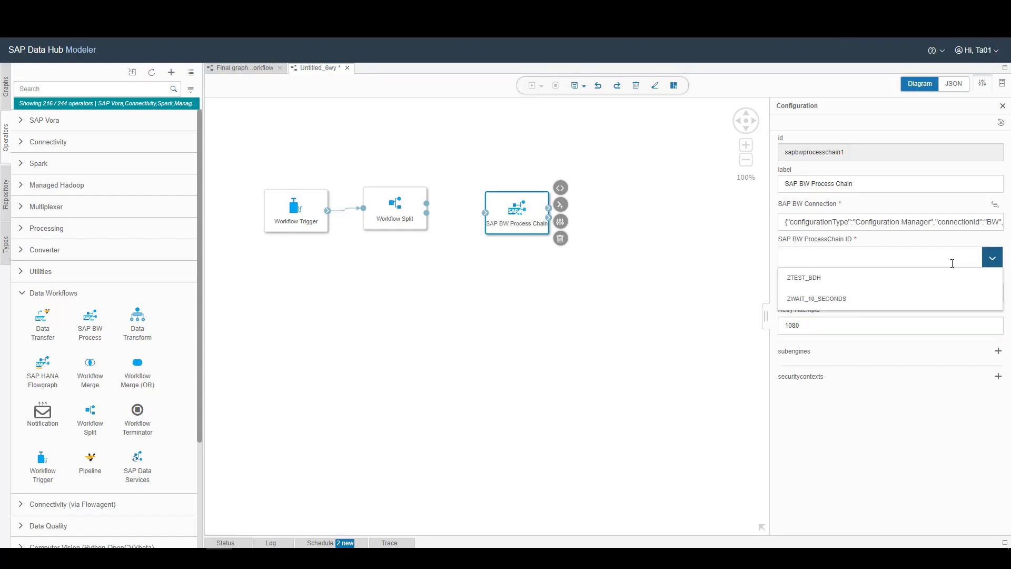
left_click(852, 300)
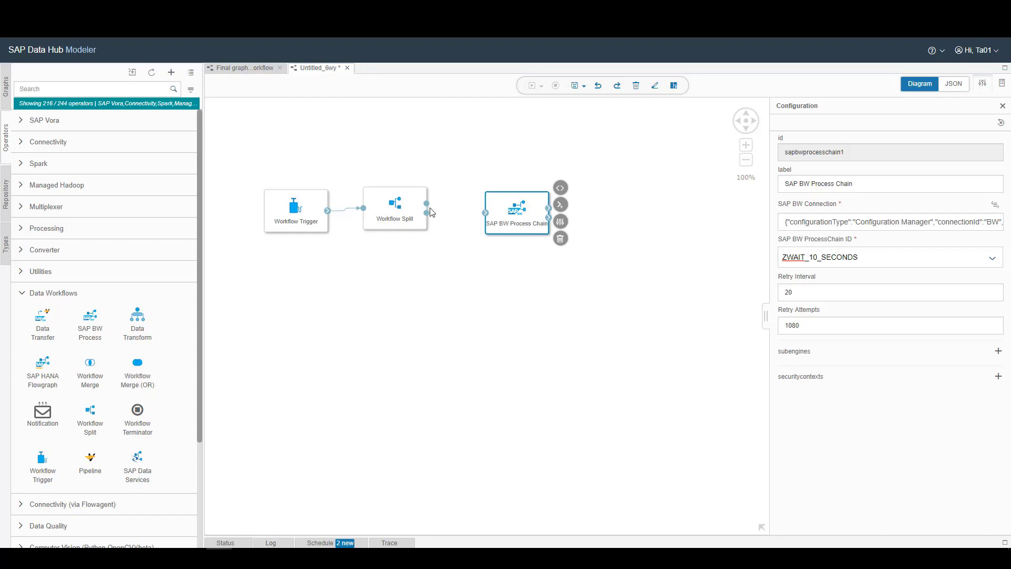
left_click_drag(425, 203, 490, 214)
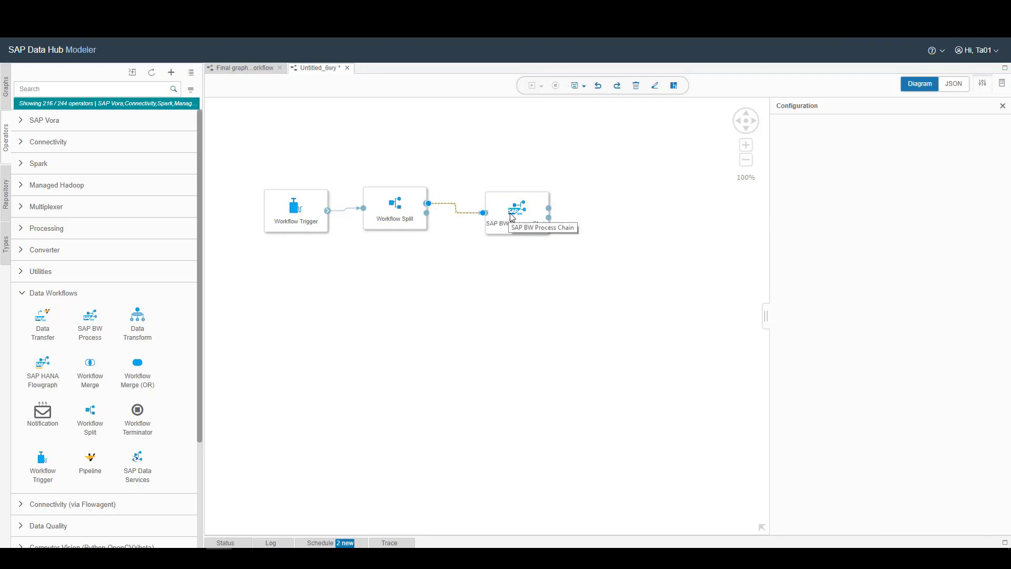
left_click_drag(520, 219, 515, 193)
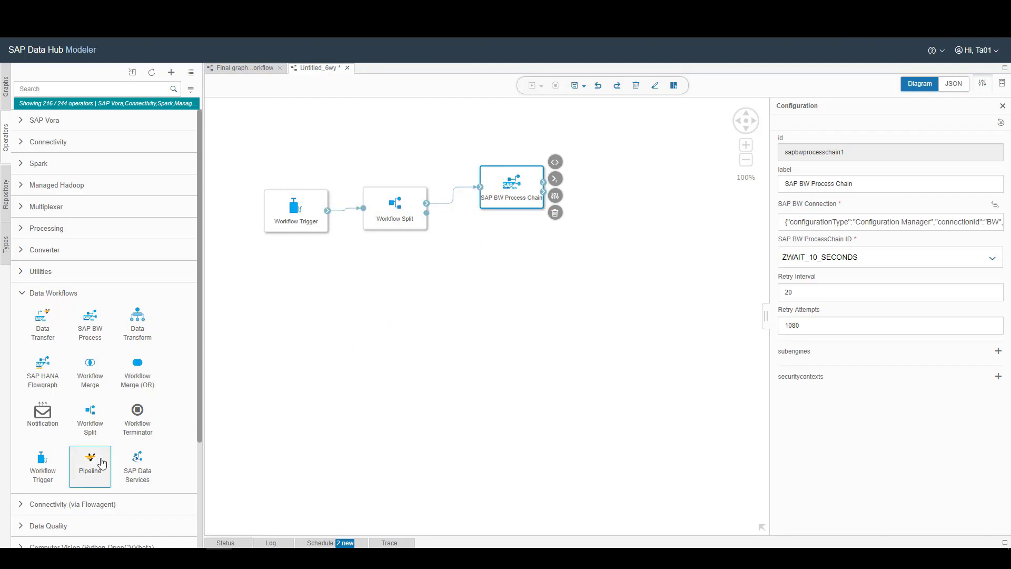
Add a Pipeline operator below SAP BW Process Chain, fed by Workflow Split's lower output, with DAT263_TA_SentimentAnalysis as its graph name
left_click_drag(90, 466, 493, 252)
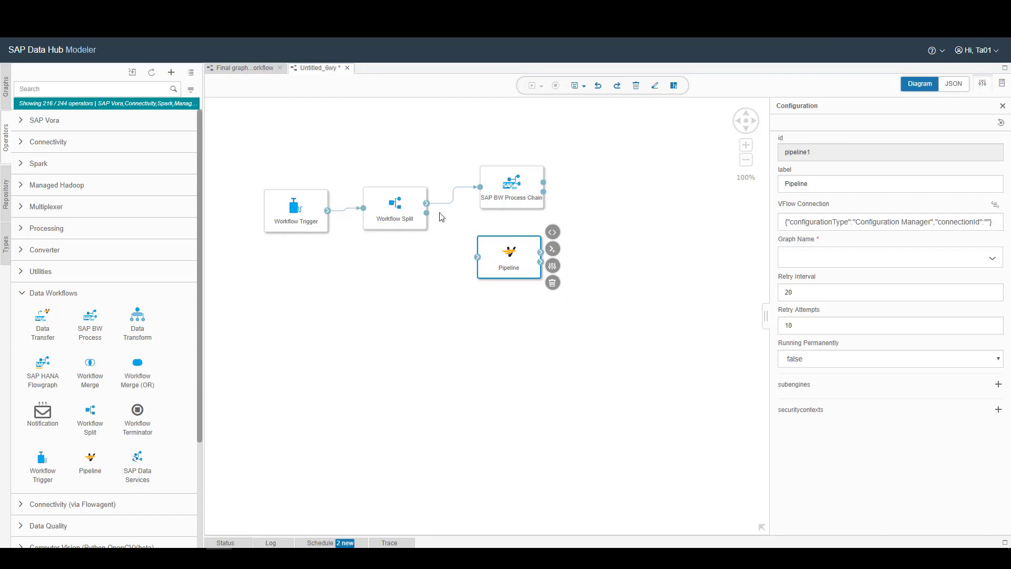
left_click_drag(428, 213, 476, 257)
left_click(512, 266)
left_click(993, 262)
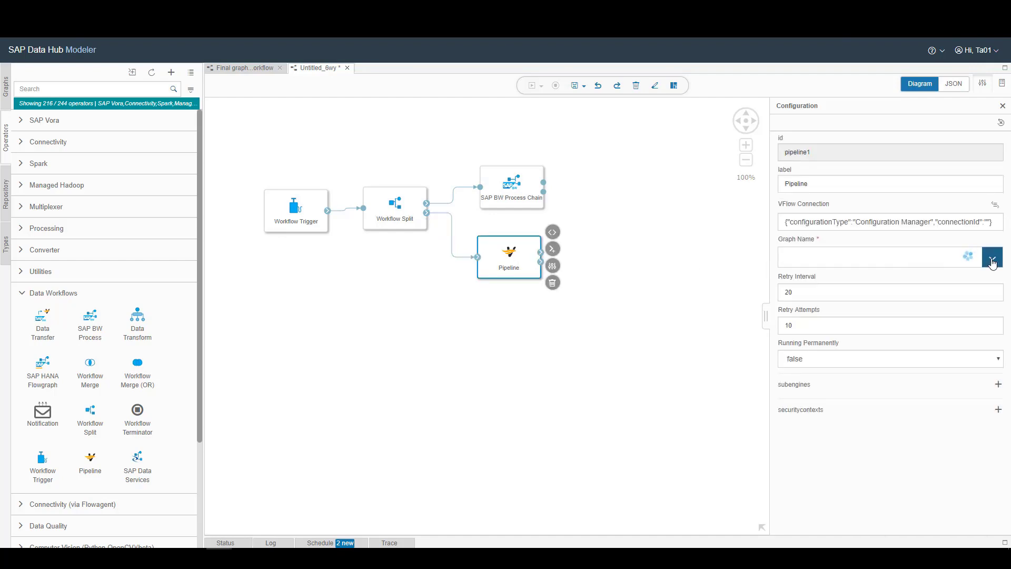
left_click(862, 281)
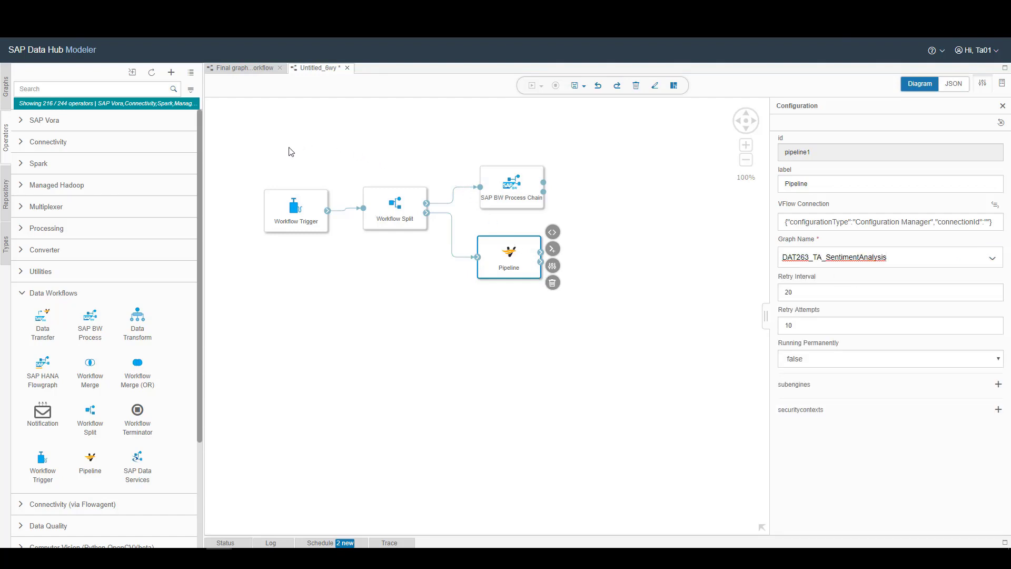
Examine the operator chain in the other open graph, and return to the untitled graph's Pipeline operator
left_click(242, 69)
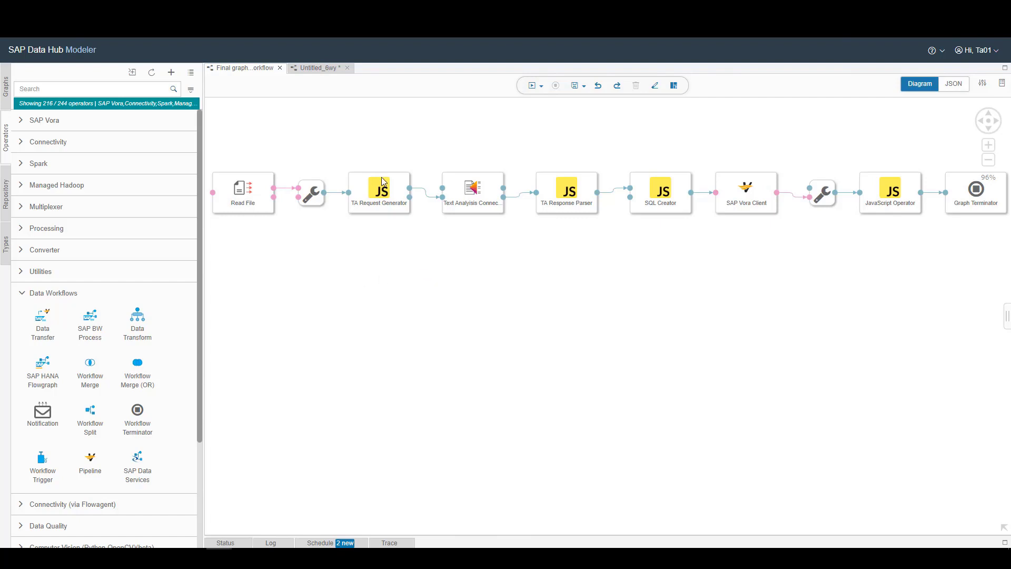
left_click(326, 69)
left_click(519, 256)
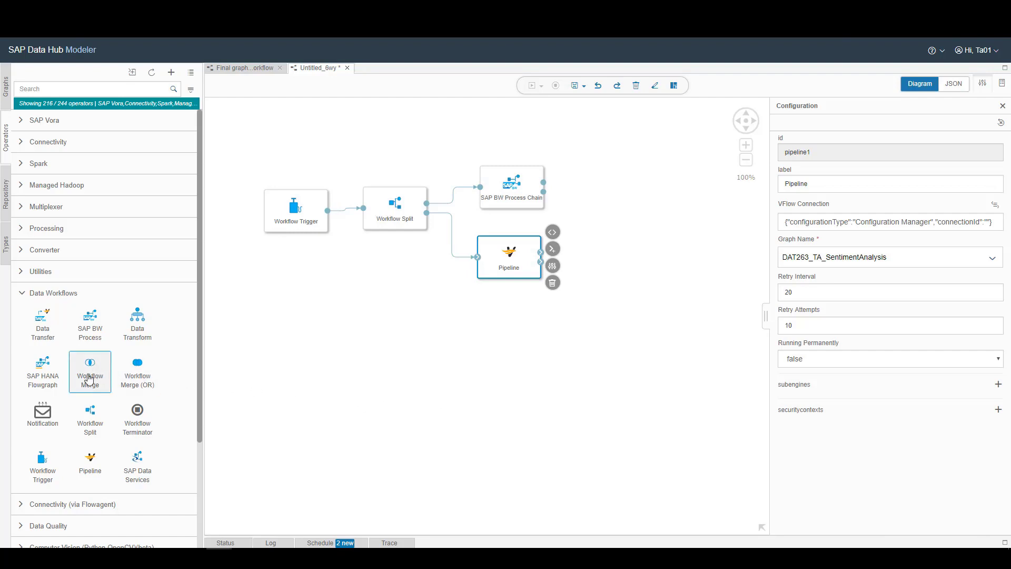
Add a Workflow Merge (AND) operator and connect the upper outputs of SAP BW Process Chain and Pipeline to its two inputs
mouse_move(88, 380)
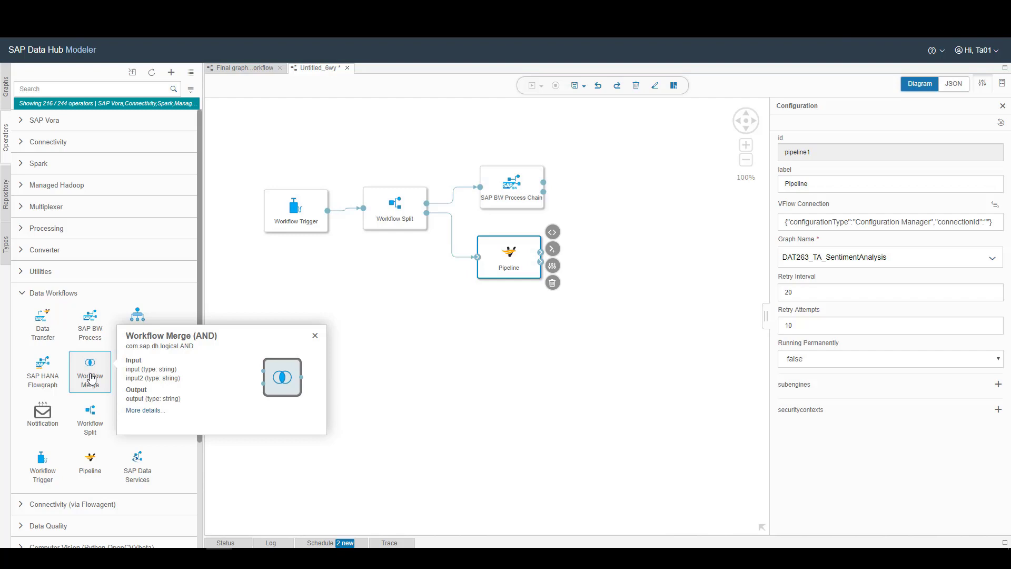
left_click_drag(91, 379, 612, 232)
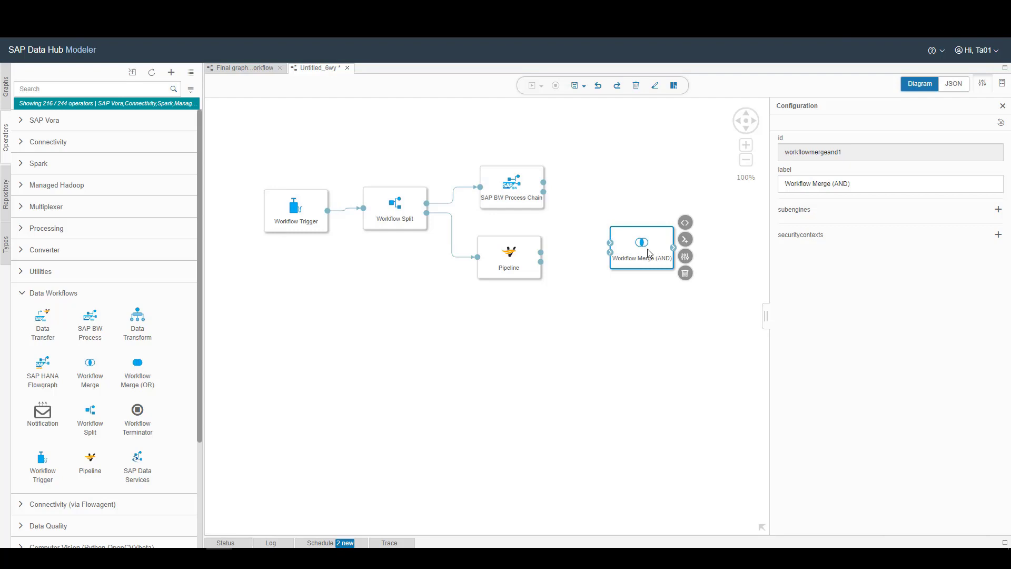
left_click_drag(612, 232, 602, 210)
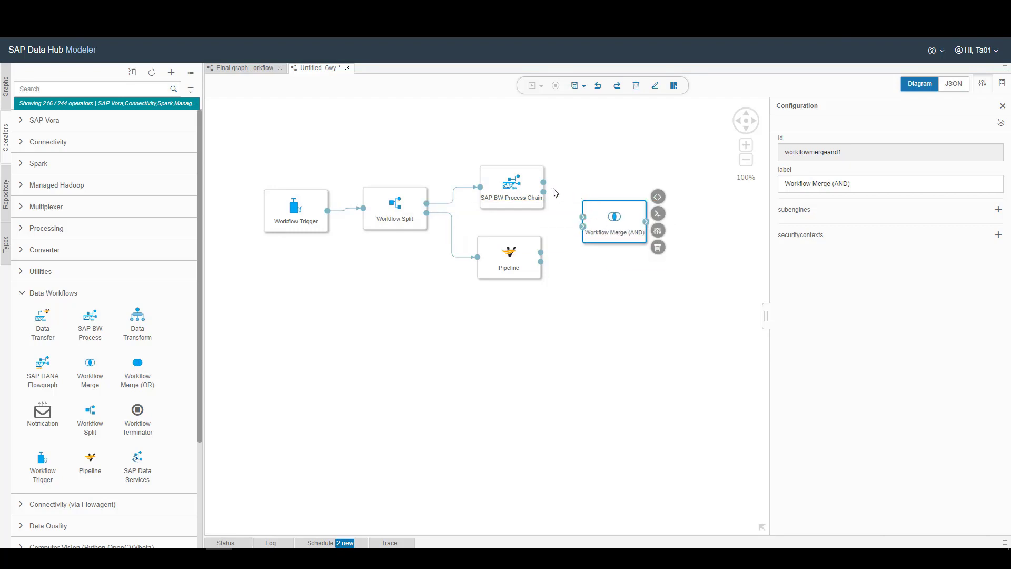
left_click_drag(543, 182, 583, 221)
left_click_drag(542, 251, 585, 232)
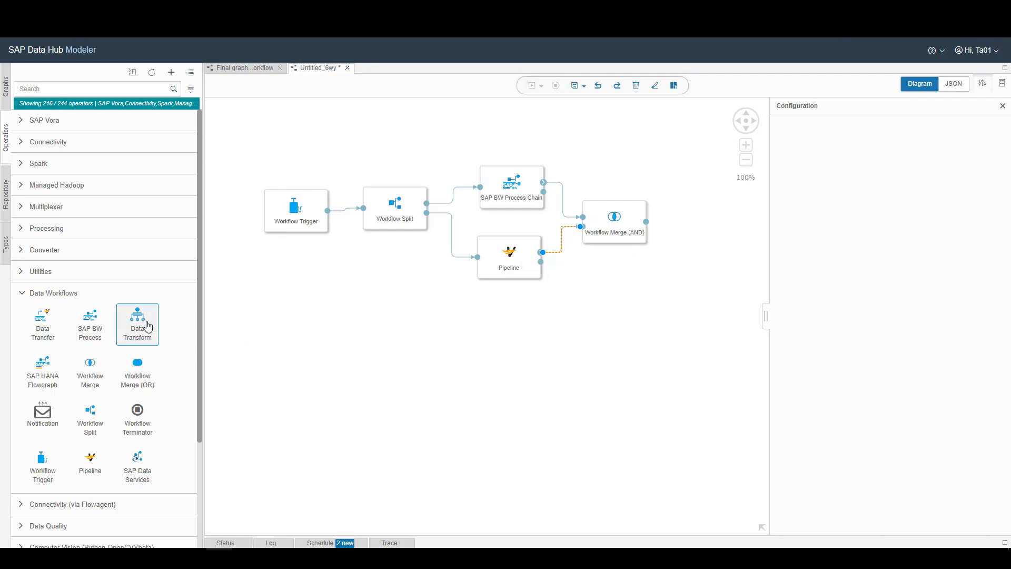
Add a Data Transform operator after Workflow Merge (AND) and connect the merge output to its input
left_click_drag(147, 323, 723, 224)
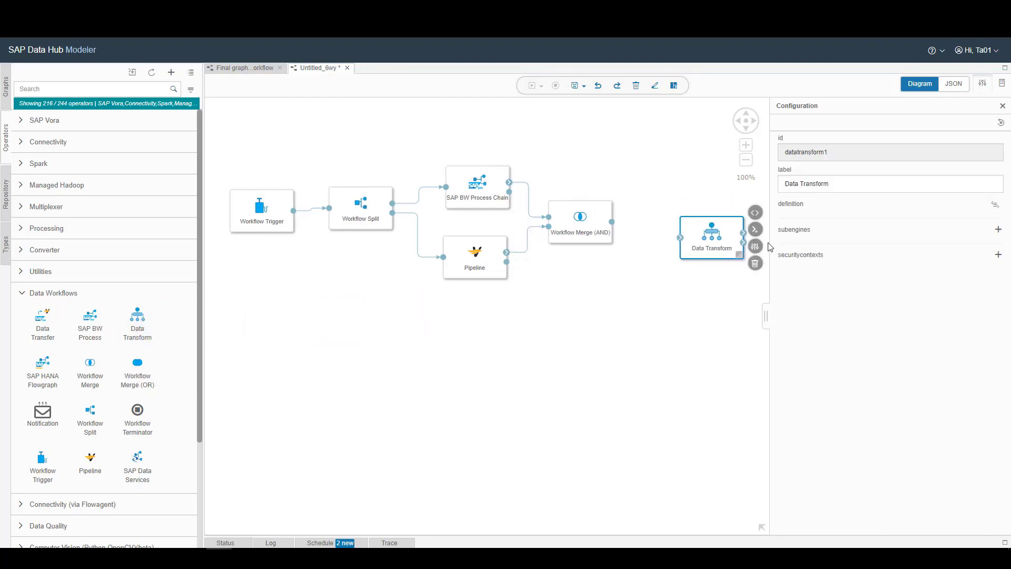
left_click_drag(614, 222, 669, 216)
left_click(703, 227)
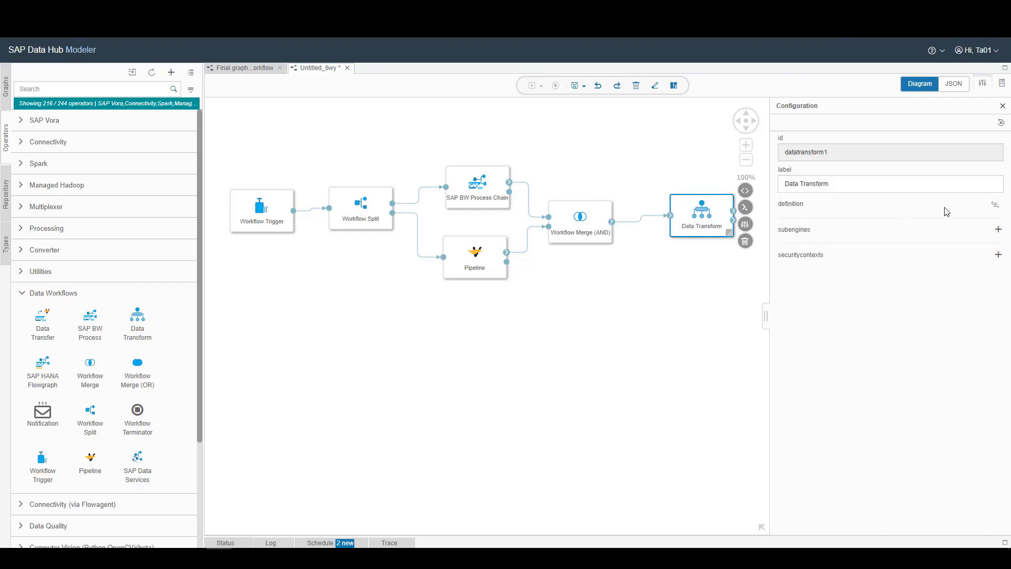
Open the Data Transform's definition and add two Data Source nodes, one below the other
left_click(996, 210)
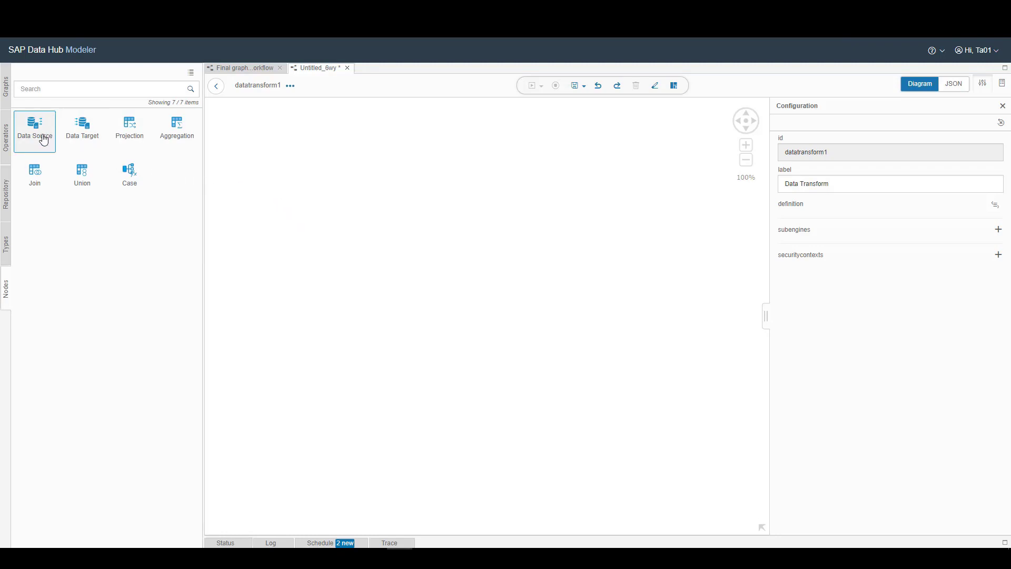
left_click_drag(44, 140, 285, 145)
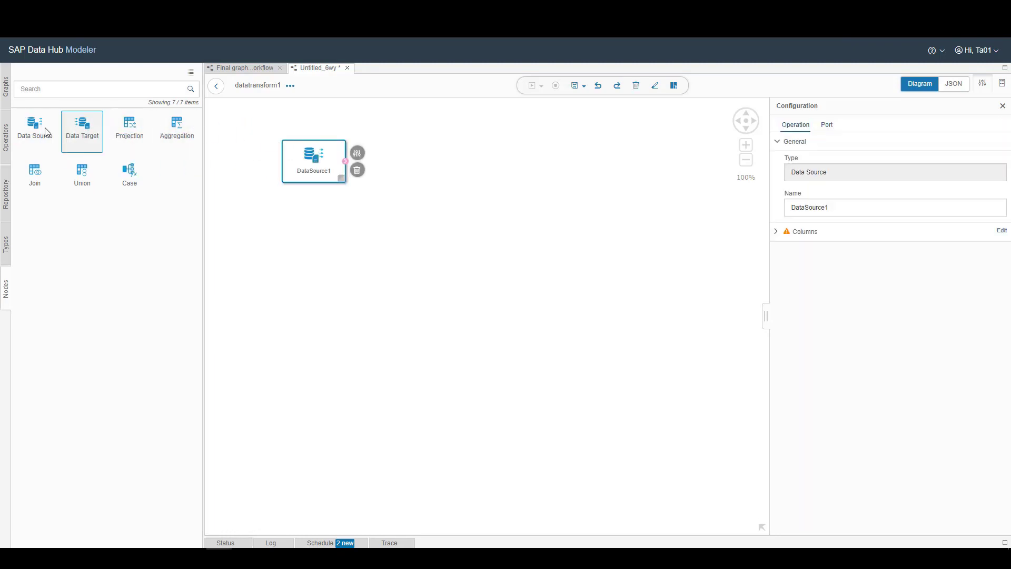
left_click_drag(46, 132, 310, 243)
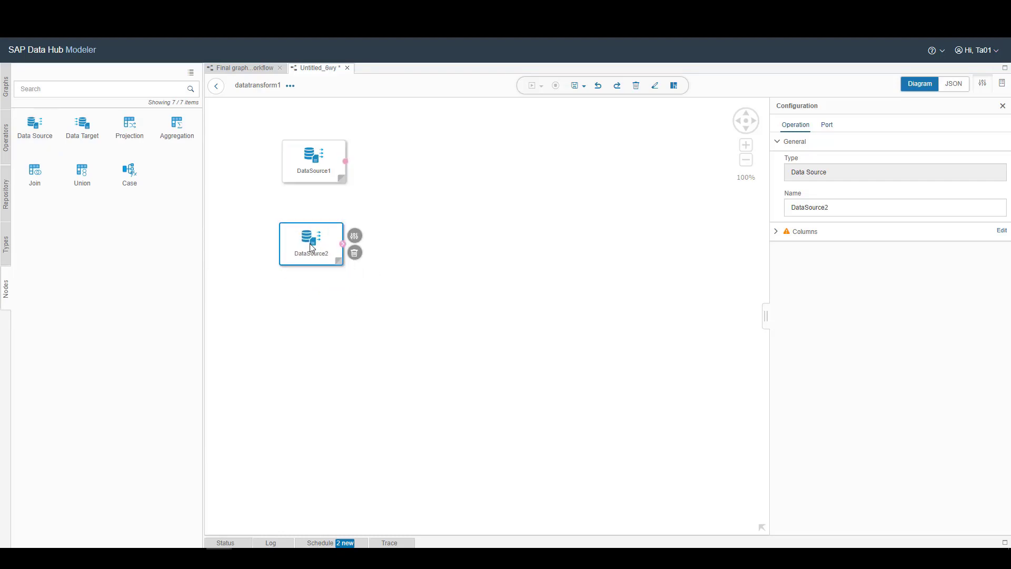
Open the column settings of DataSource1 and choose VORA as its connection ID
left_click(315, 169)
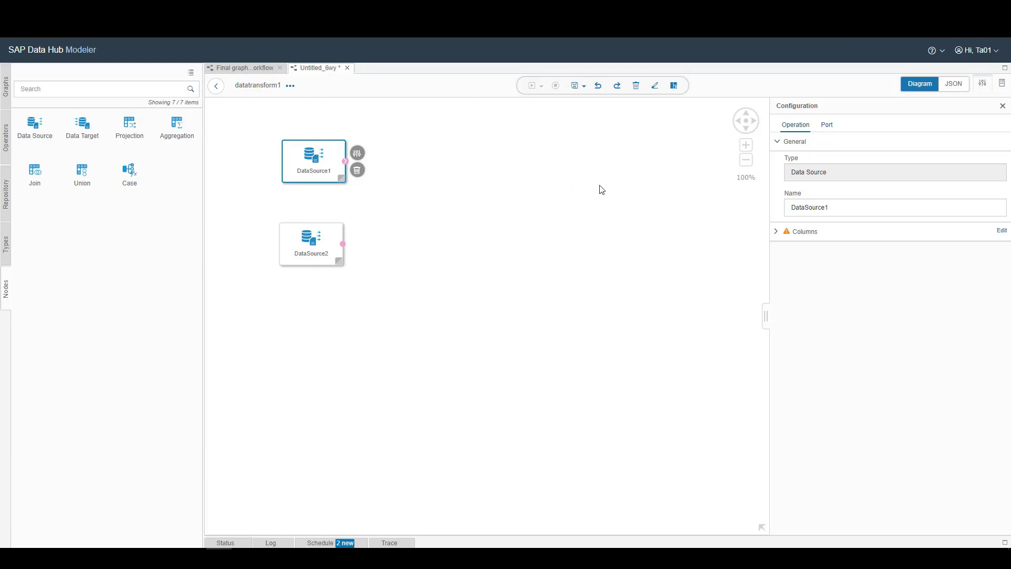
left_click(1002, 231)
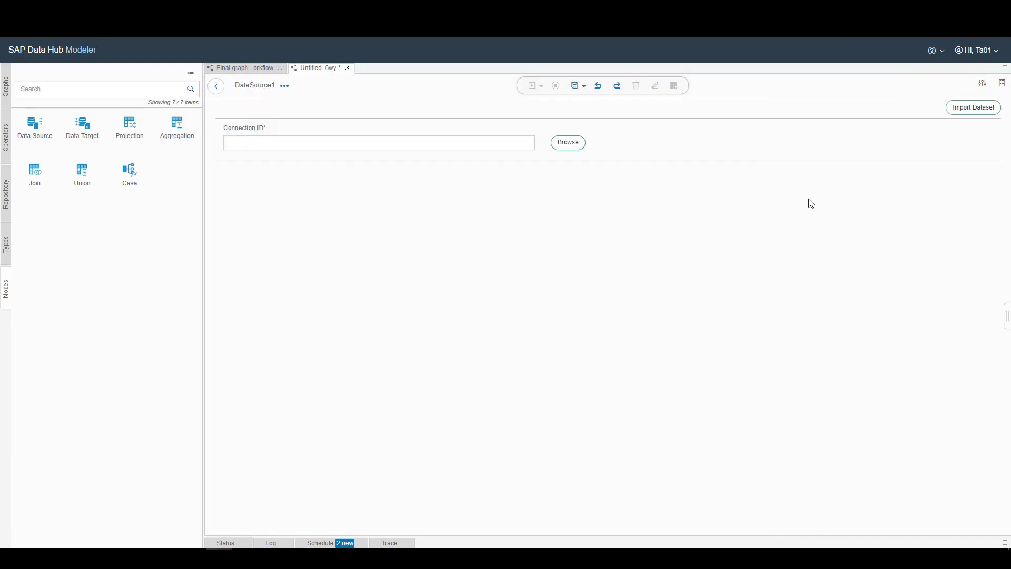
left_click(569, 148)
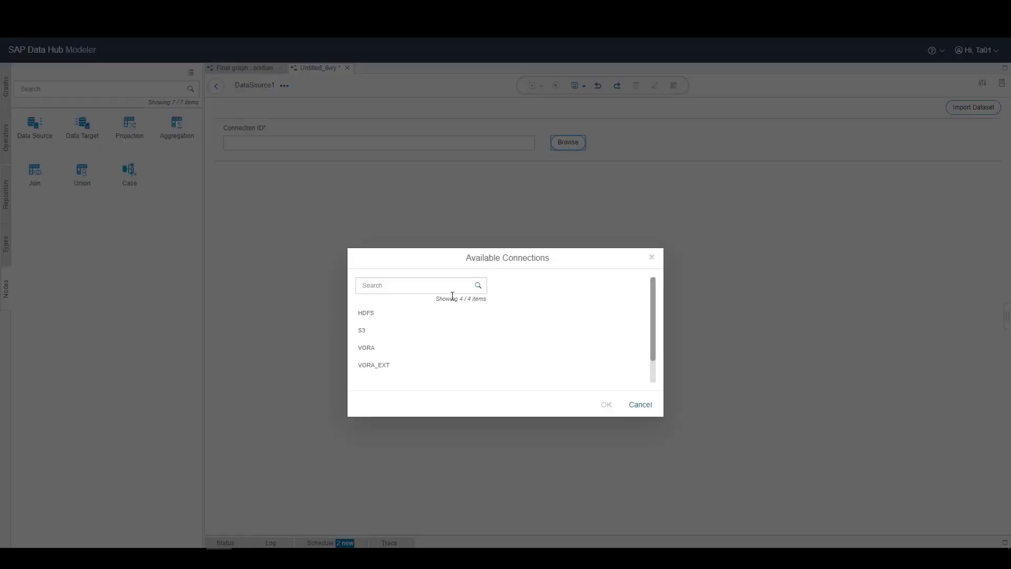
double_click(374, 347)
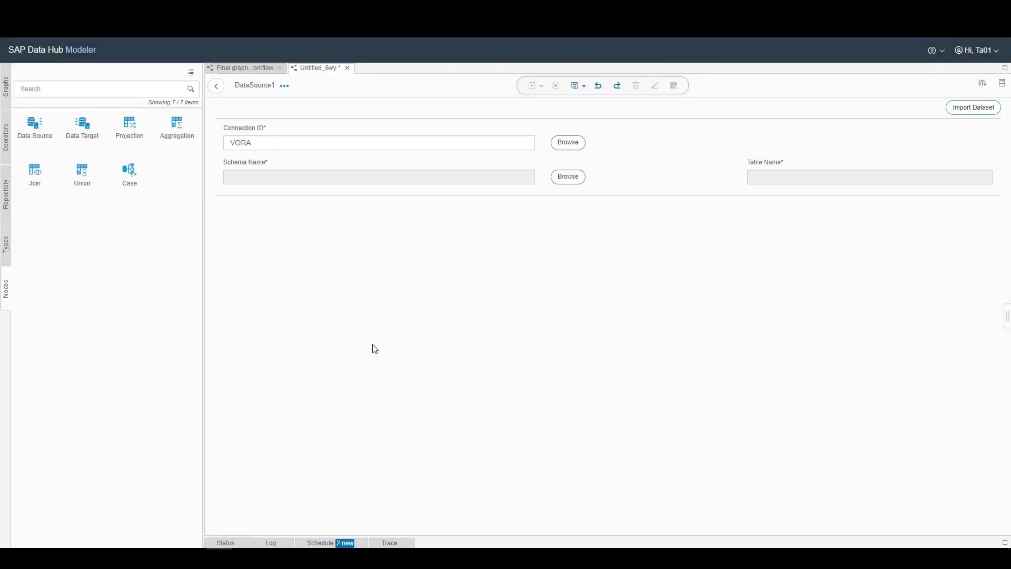
Select the table VPRODORDERSBYCUSTLOCATION from schema DAT263 for DataSource1 and return to the Data Transform diagram
left_click(563, 180)
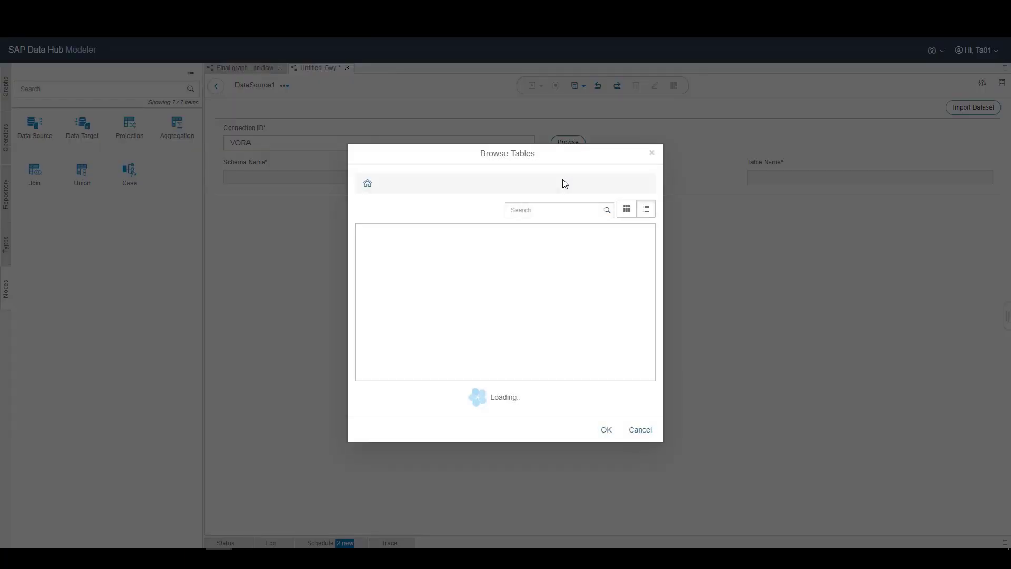
scroll(652, 369, "down", 1)
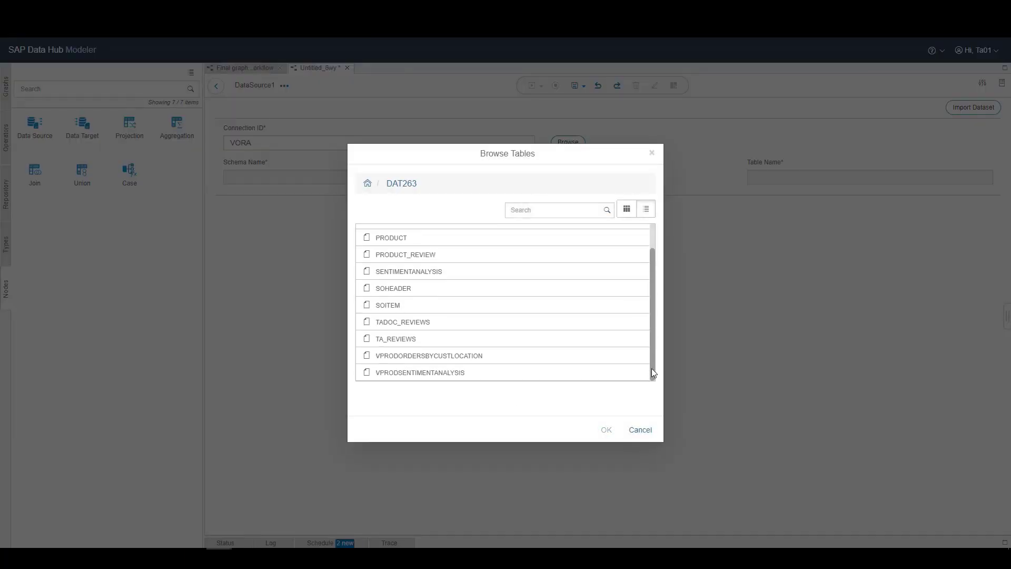
left_click(438, 356)
left_click(606, 430)
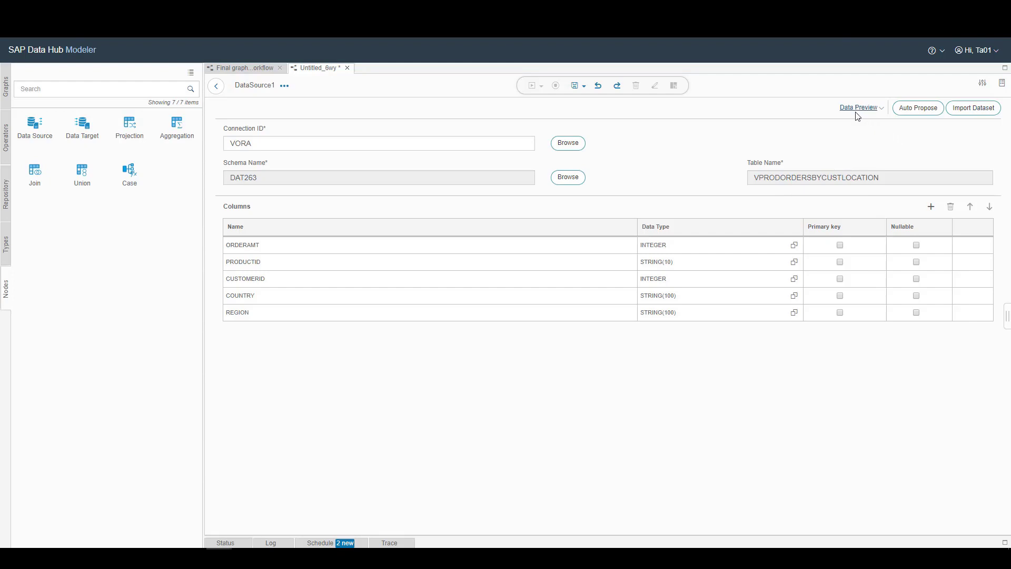
left_click(218, 90)
Open the column settings of DataSource2 and choose VORA as its connection ID
left_click(308, 245)
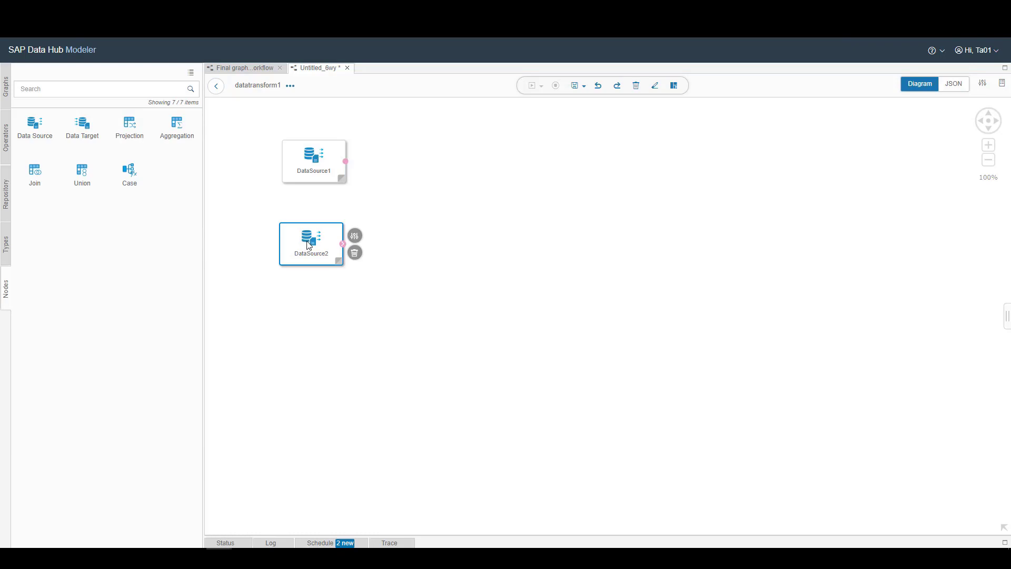
left_click(354, 236)
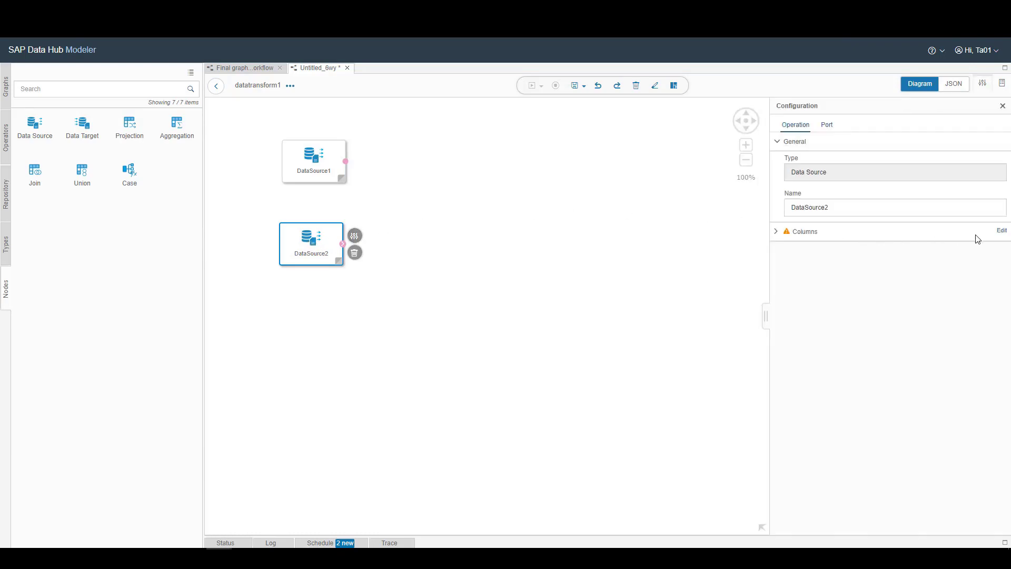
left_click(1003, 232)
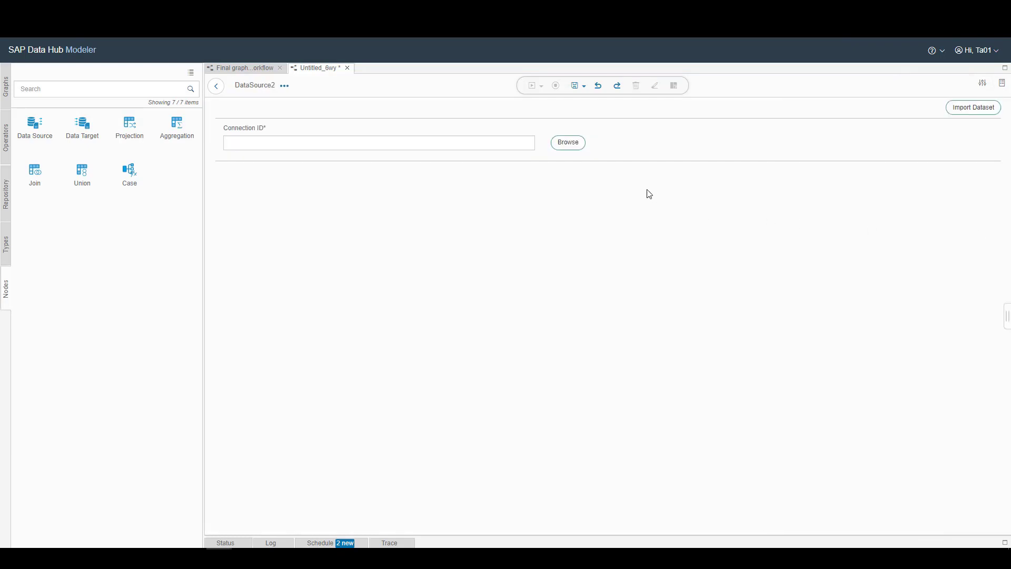
left_click(564, 144)
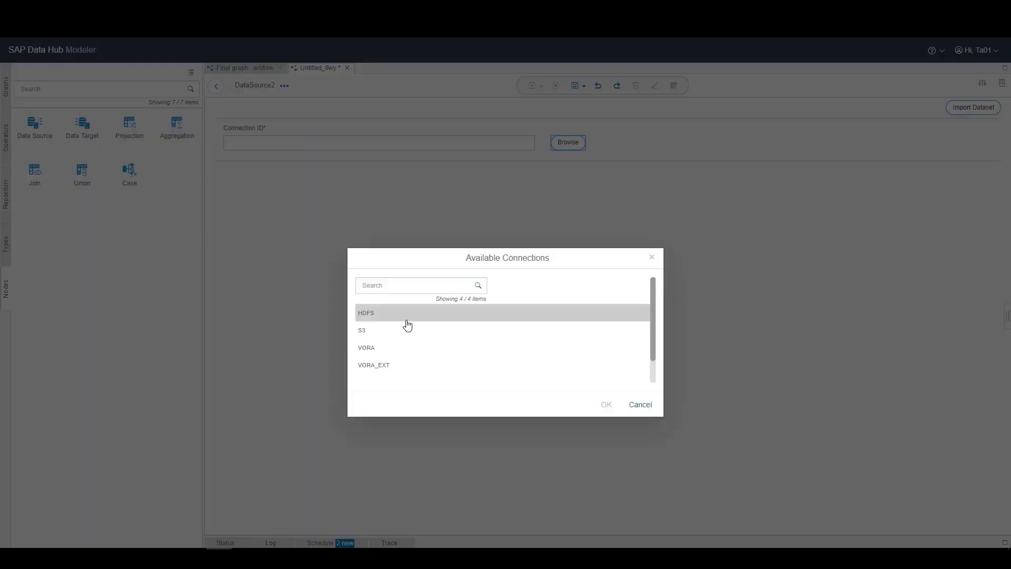
double_click(387, 348)
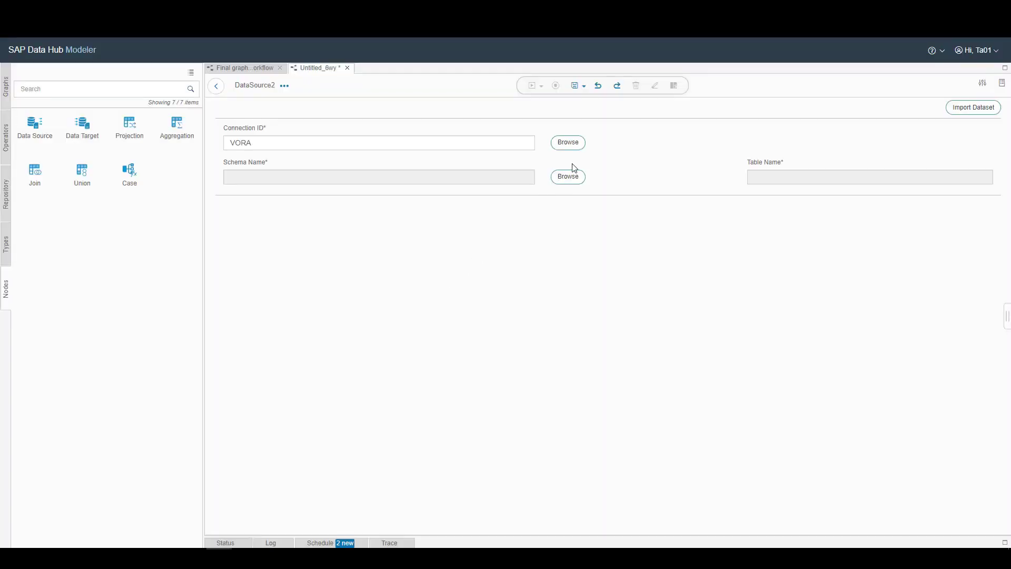
Select the table VPRODSENTIMENTANALYSIS from schema DAT263 for DataSource2 and return to the Data Transform diagram
left_click(567, 177)
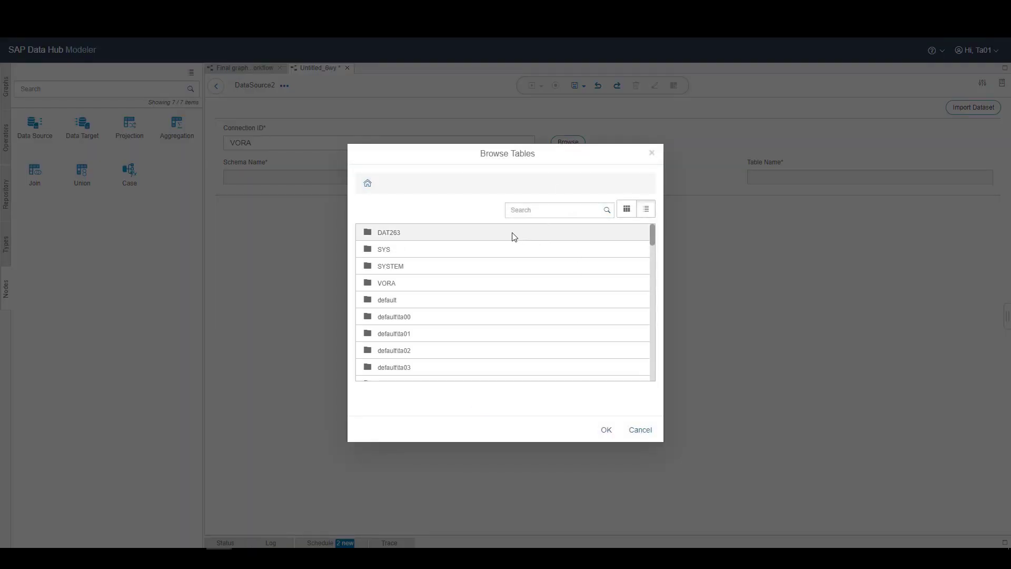
double_click(514, 237)
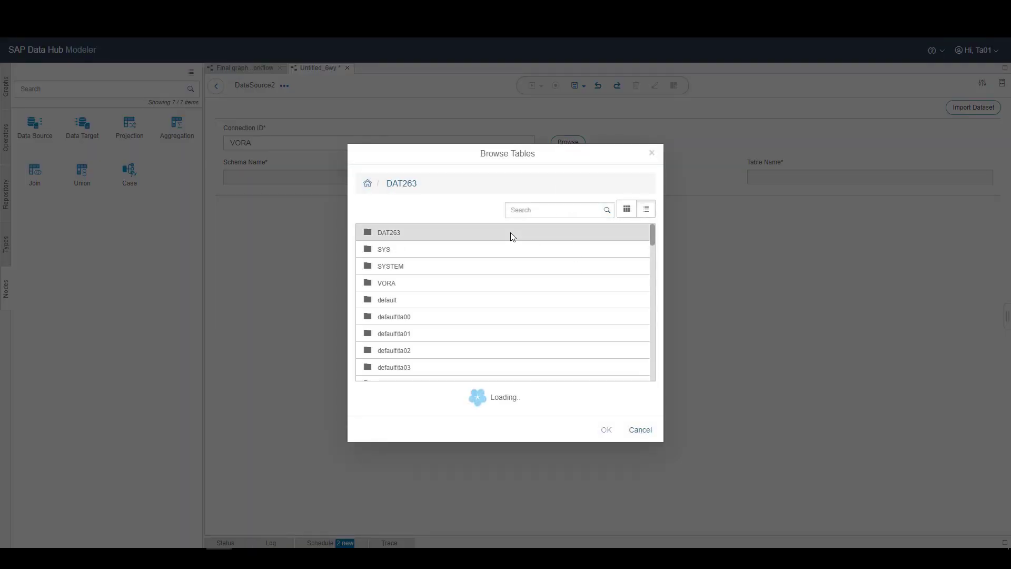
scroll(653, 369, "down", 2)
double_click(645, 368)
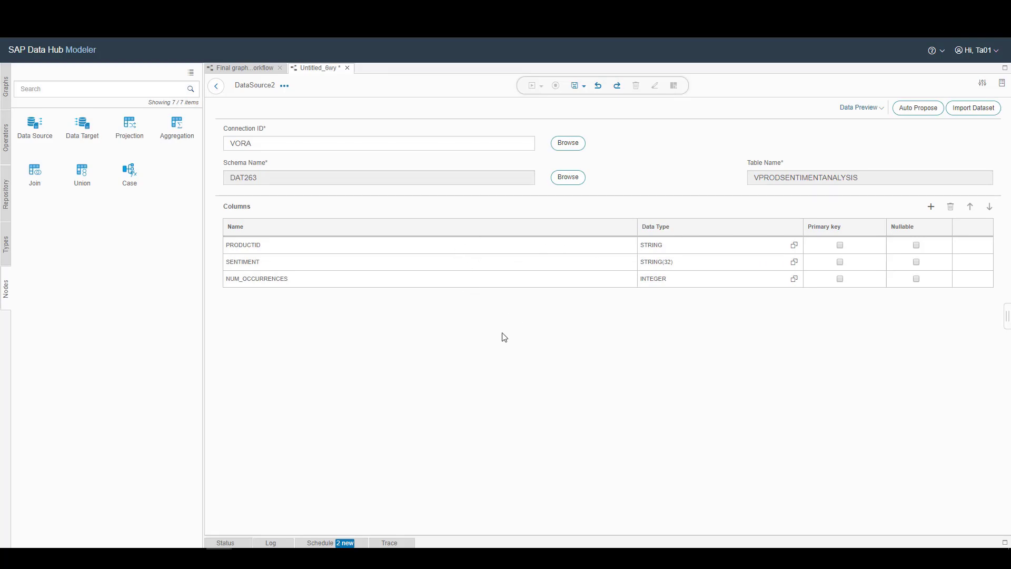
left_click(221, 90)
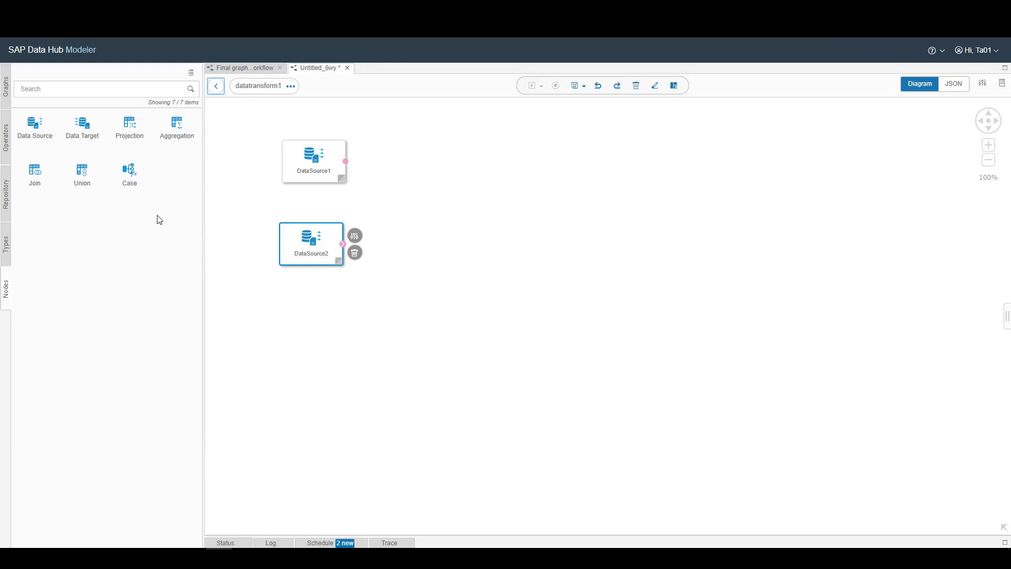
Add a Join node fed by DataSource1 and DataSource2, and join the two inputs on their PRODUCTID columns
left_click_drag(36, 176, 433, 201)
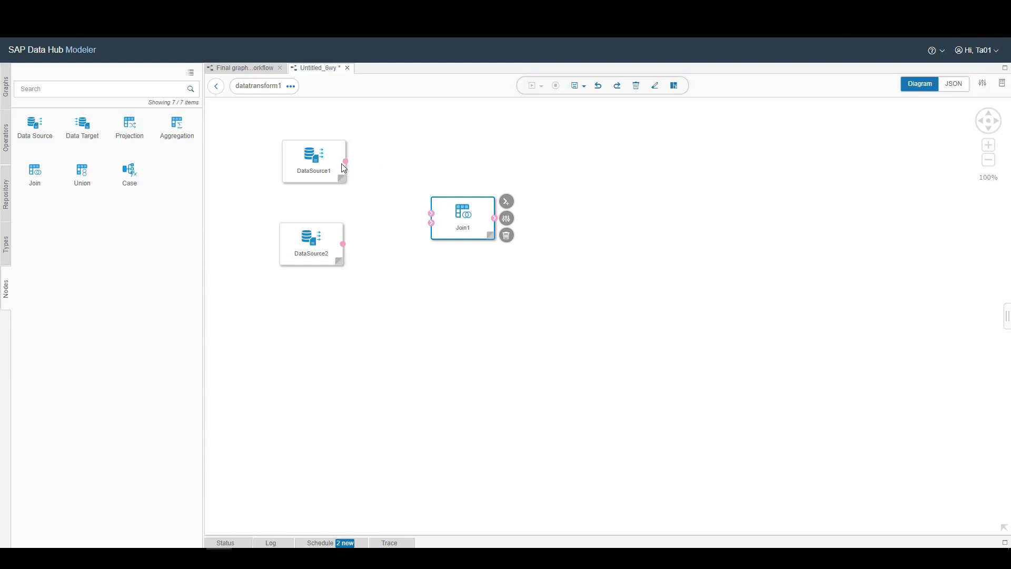
left_click_drag(346, 160, 431, 216)
double_click(476, 229)
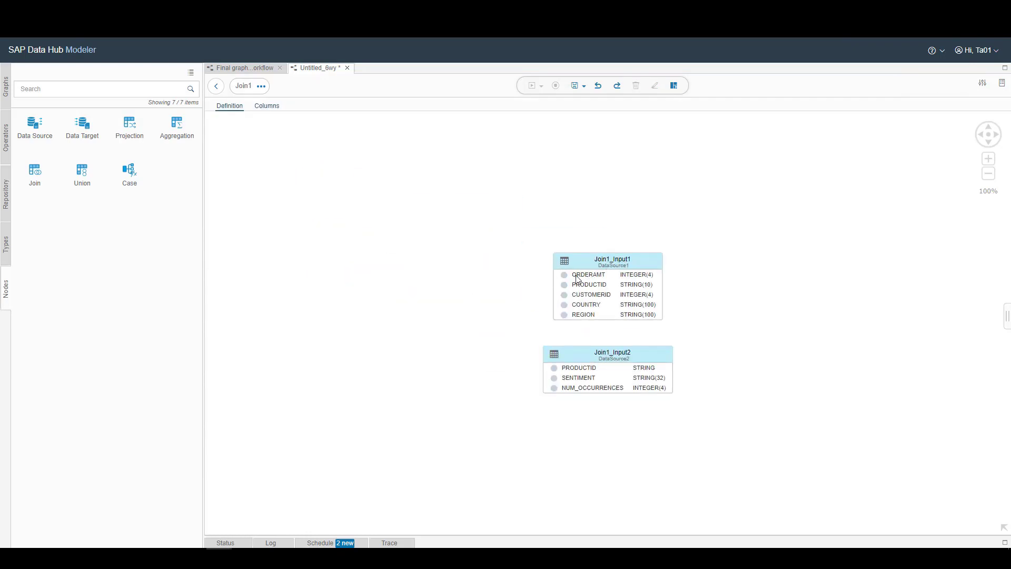
left_click_drag(564, 284, 558, 373)
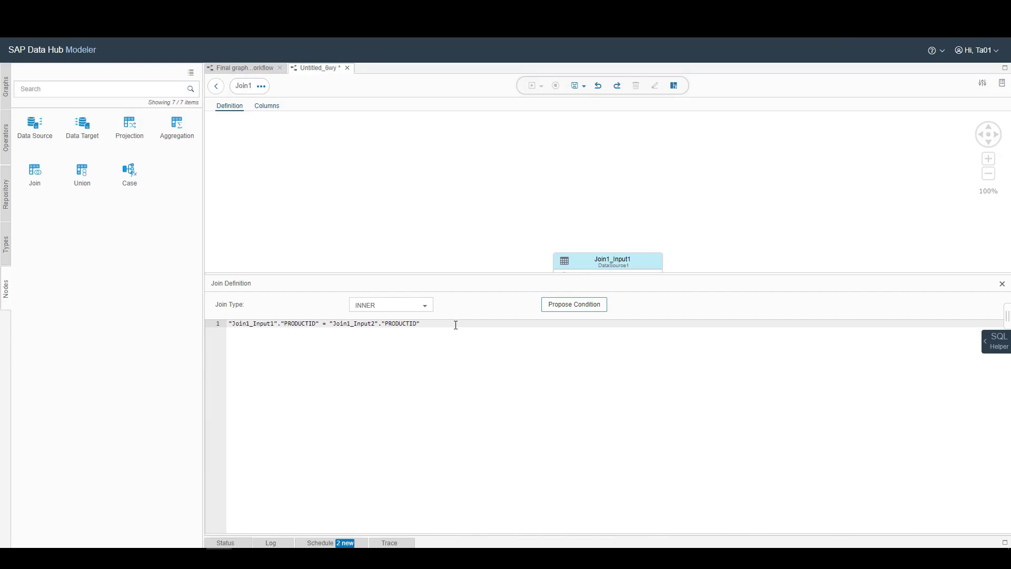
Examine the available join types and the columns of both join inputs in the SQL helper
left_click(428, 309)
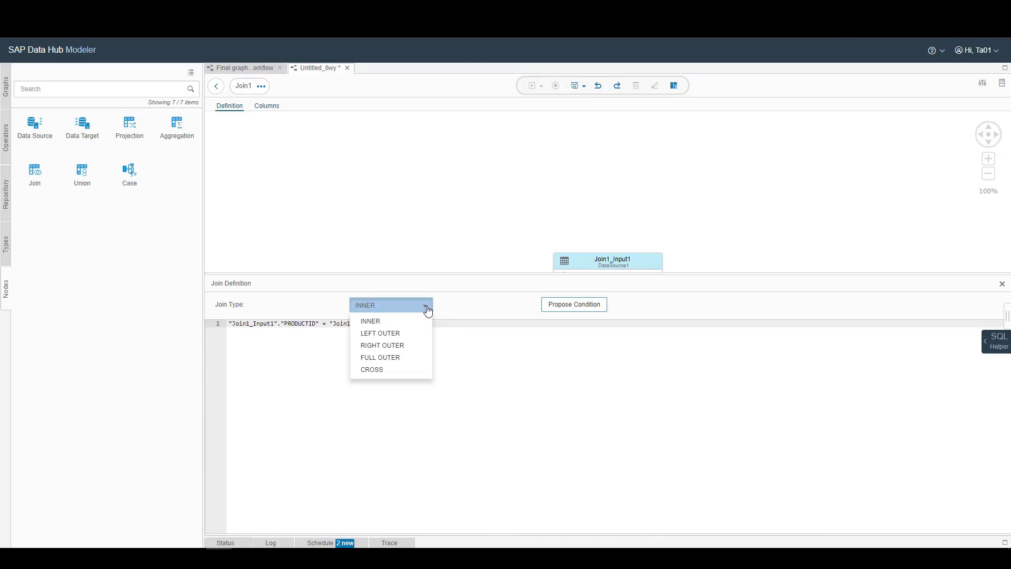
left_click(428, 309)
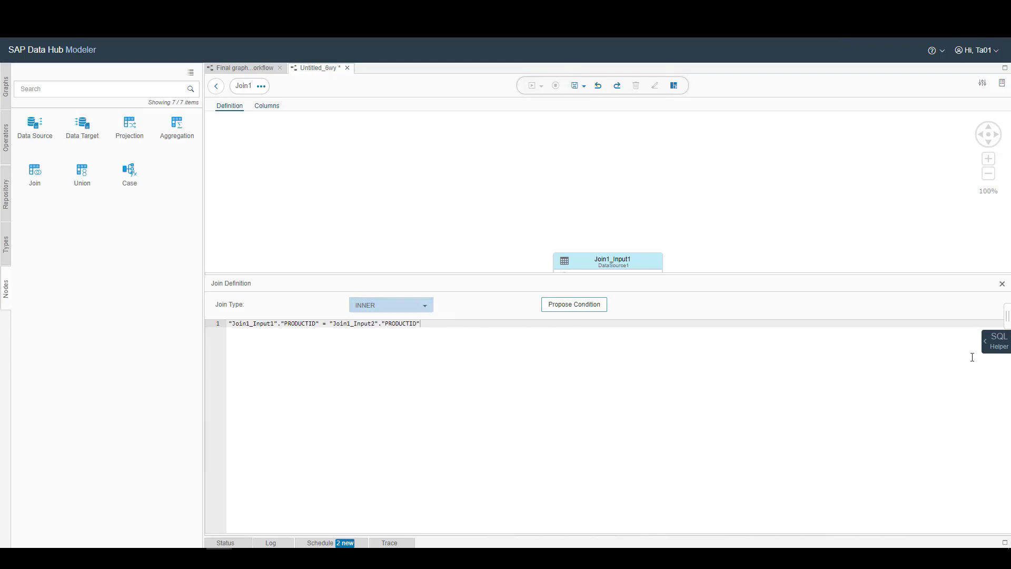
left_click(990, 348)
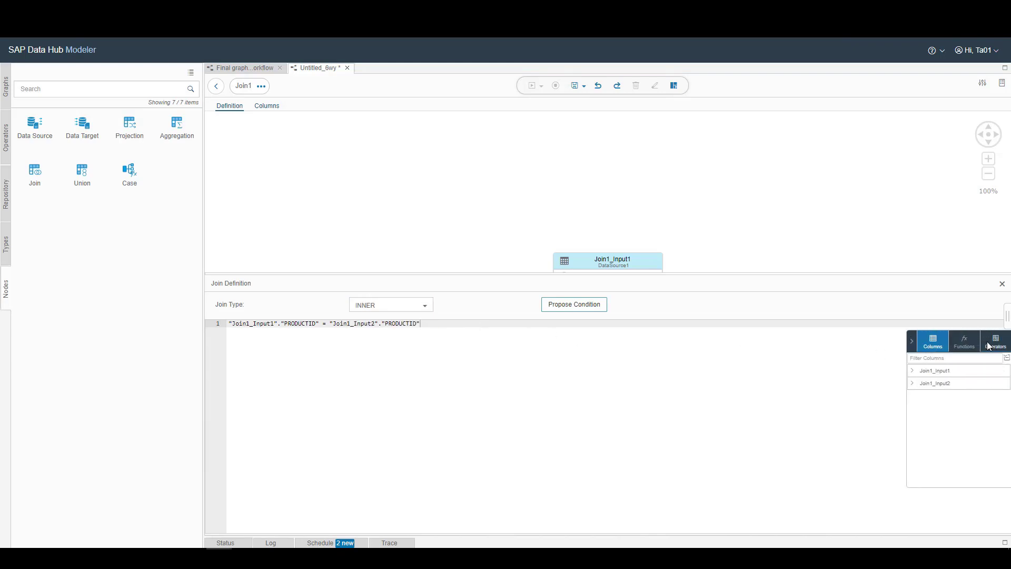
left_click(914, 371)
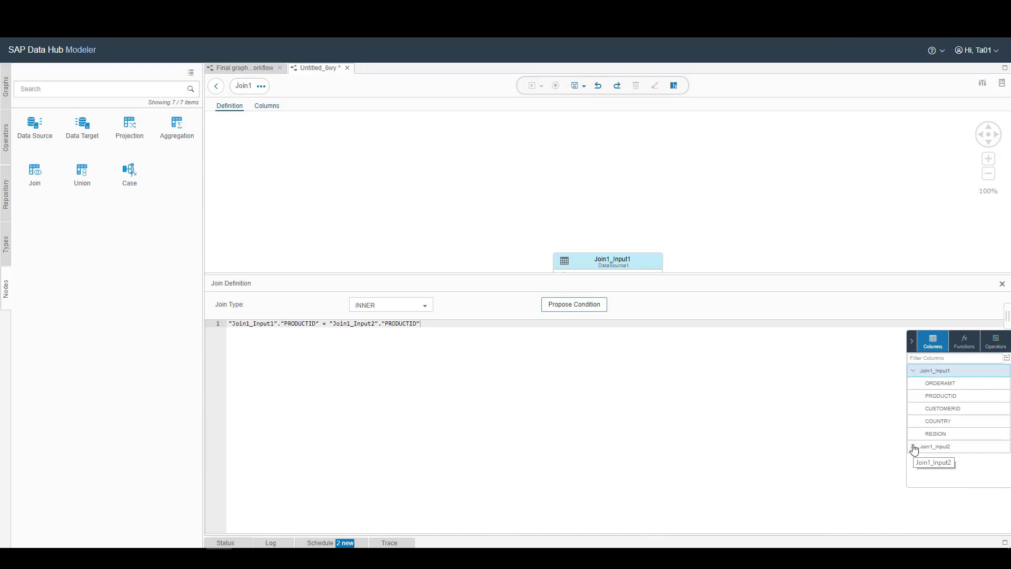
left_click(914, 447)
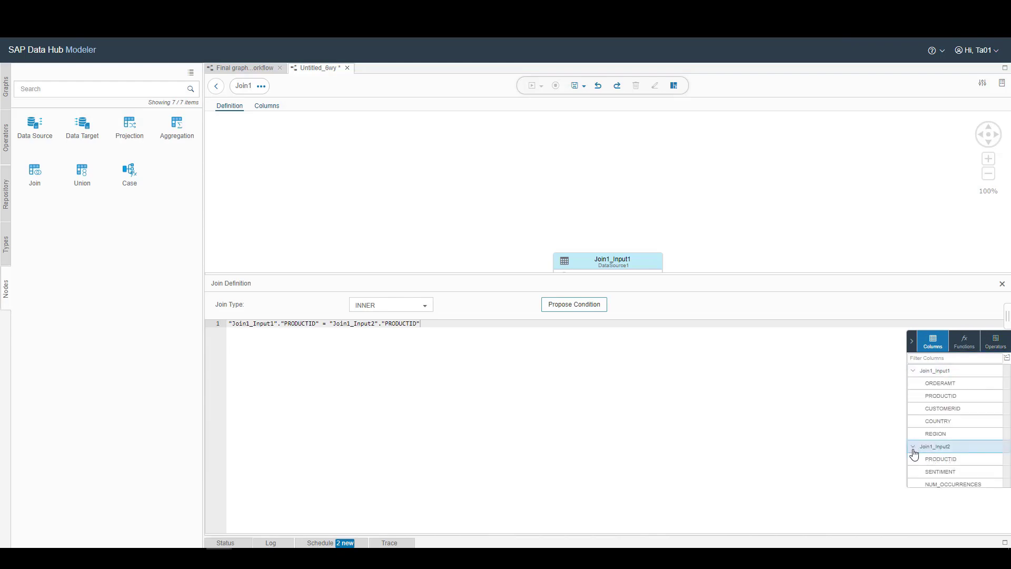
left_click(916, 373)
left_click(914, 384)
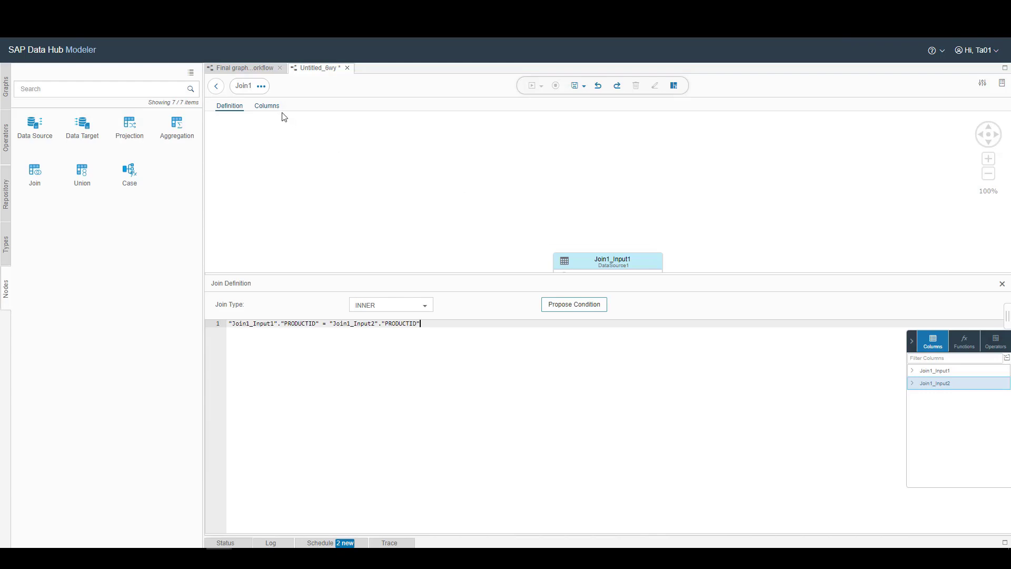
Map PRODUCTID, COUNTRY and REGION from Join1_Input1 and SENTIMENT and NUM_OCCURRENCES from Join1_Input2 to the join's output, and return to the diagram
left_click(268, 108)
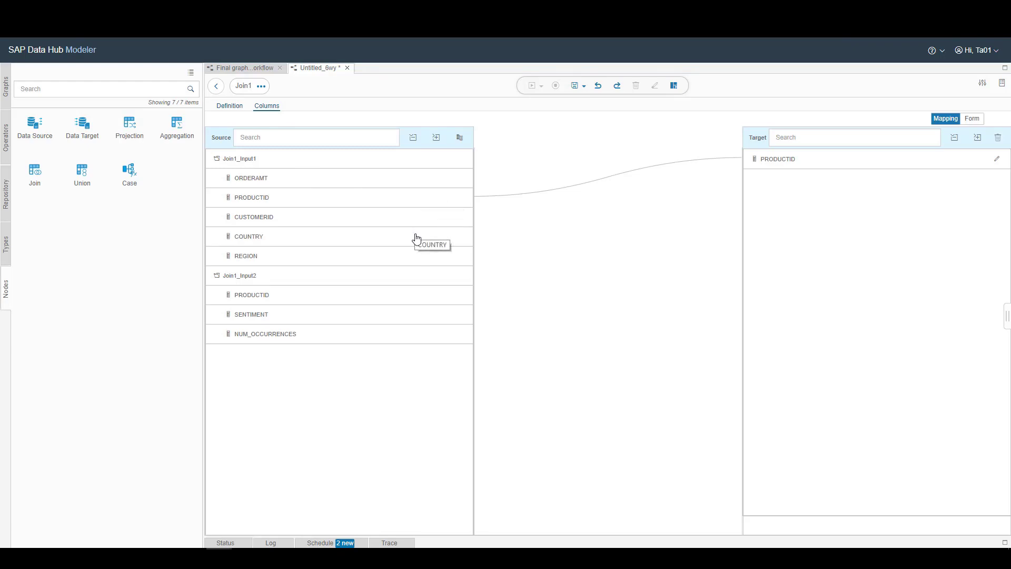
left_click_drag(416, 237, 760, 201)
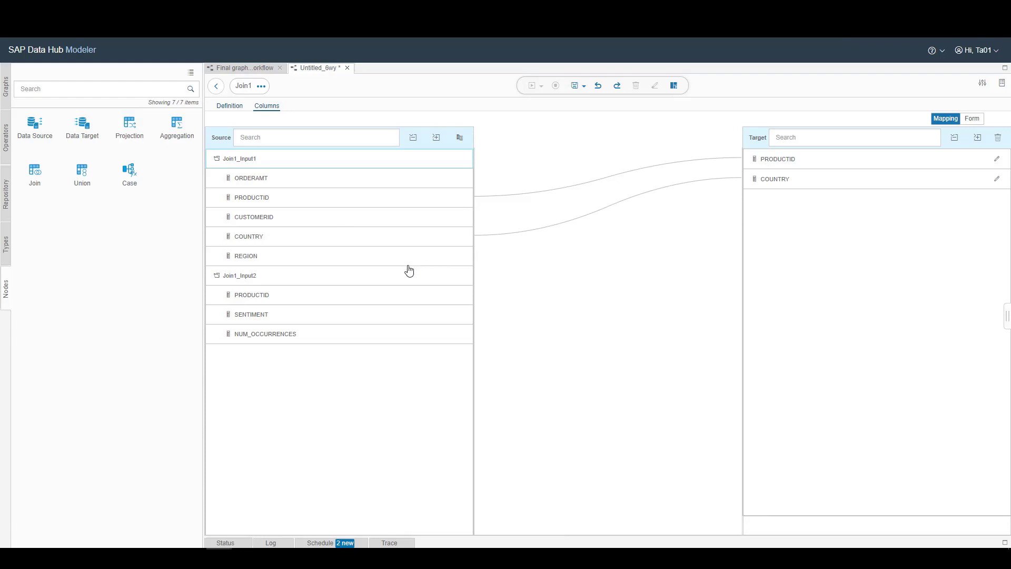
left_click_drag(406, 261, 775, 217)
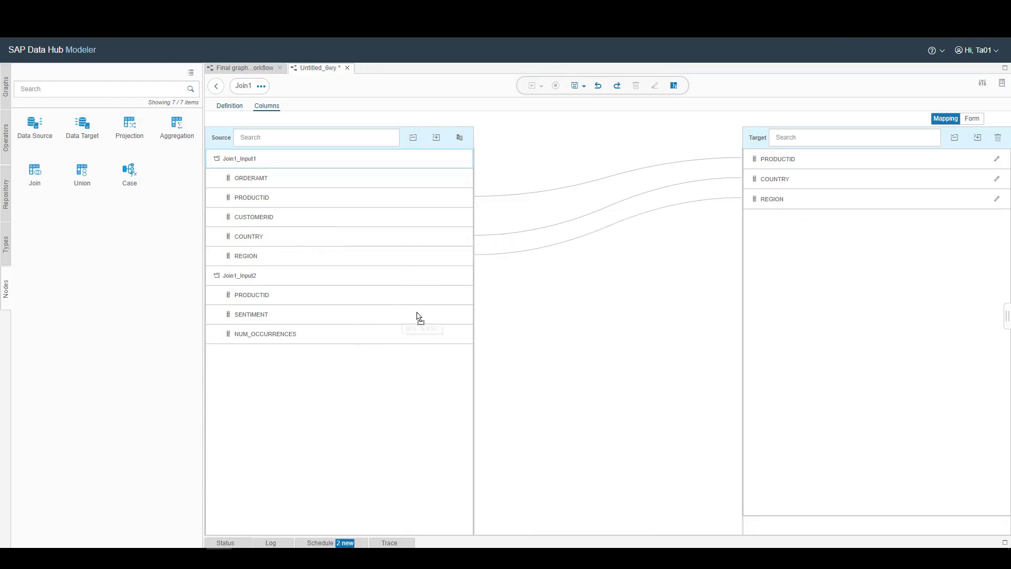
left_click_drag(418, 316, 772, 228)
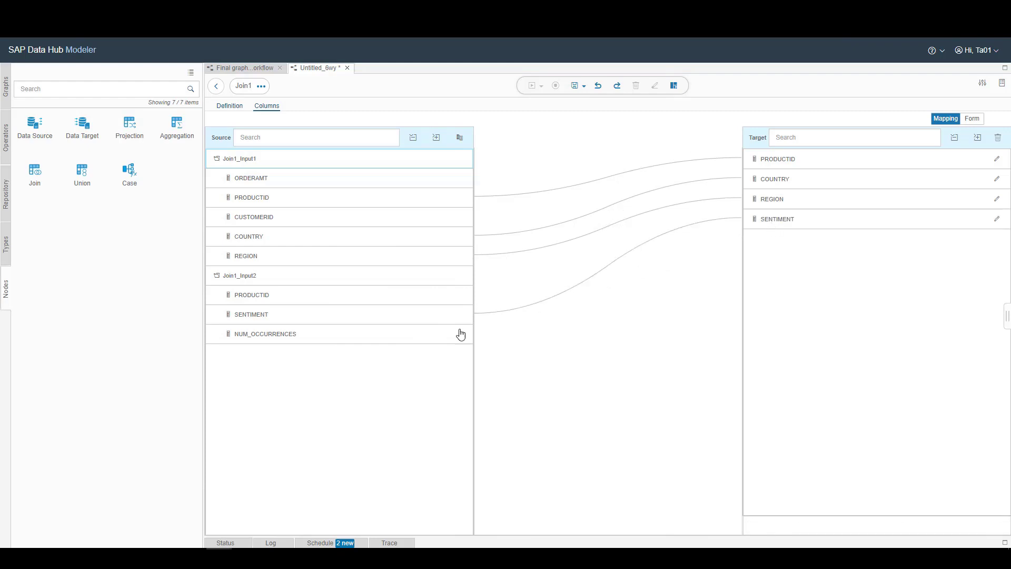
left_click_drag(406, 336, 791, 245)
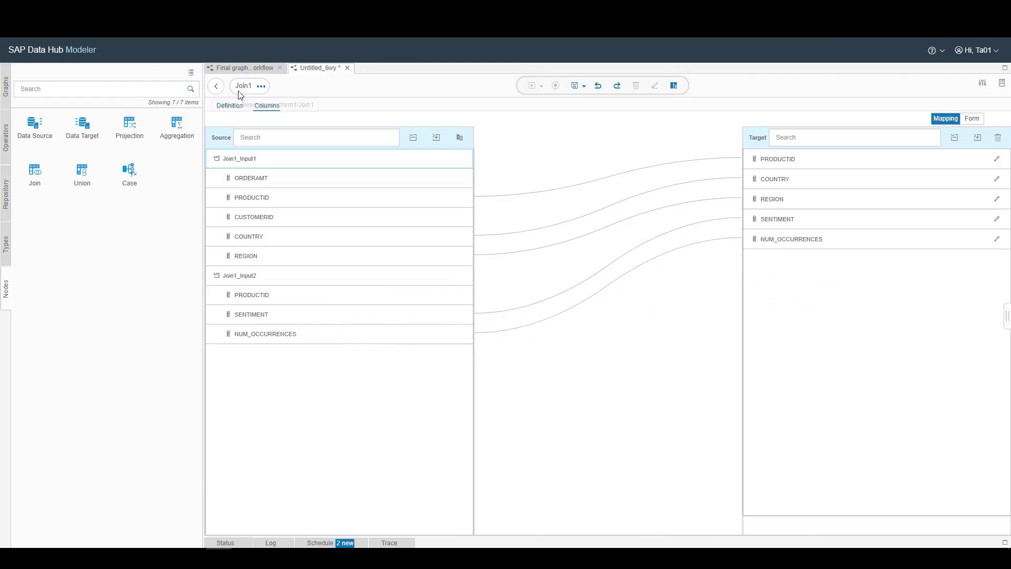
left_click(217, 88)
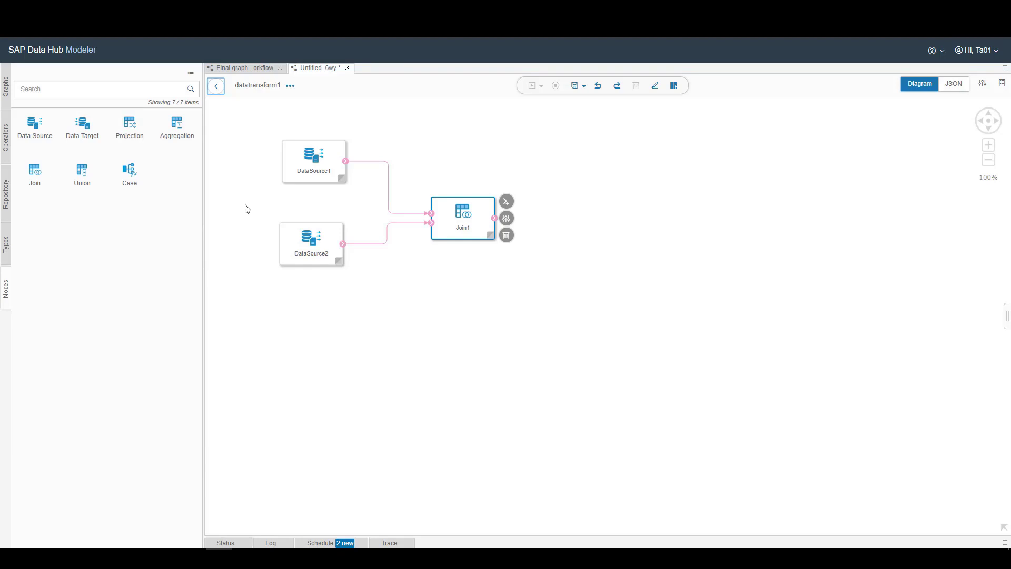
Add a Data Target node after Join1, connect the join output to it and open its settings
left_click_drag(82, 126, 593, 218)
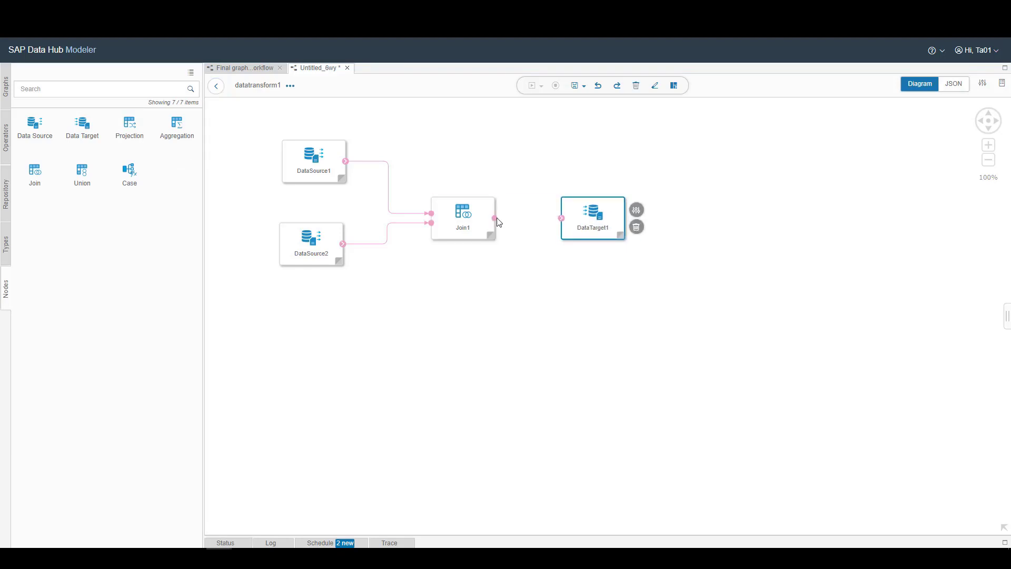
left_click_drag(495, 218, 561, 218)
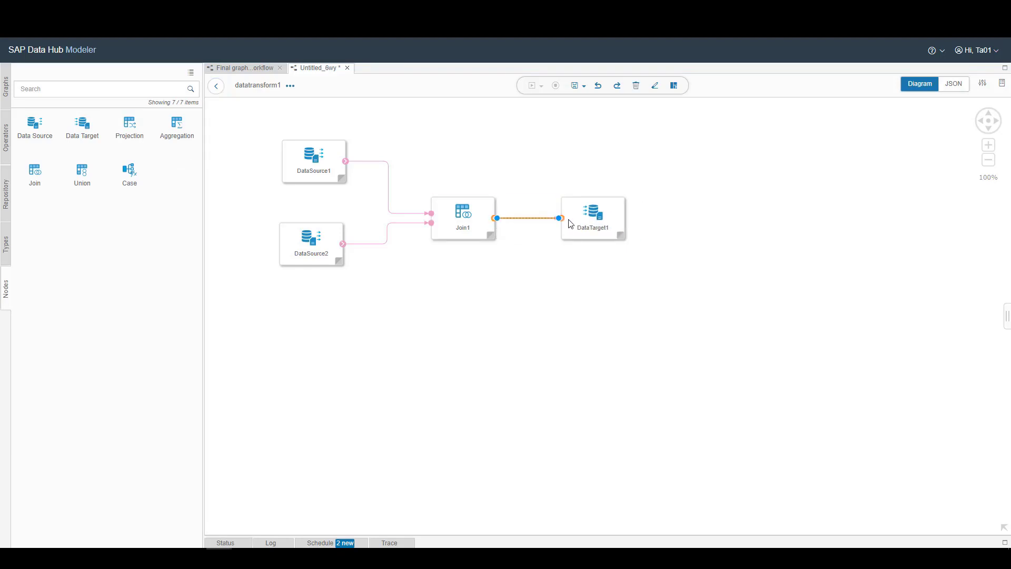
double_click(590, 223)
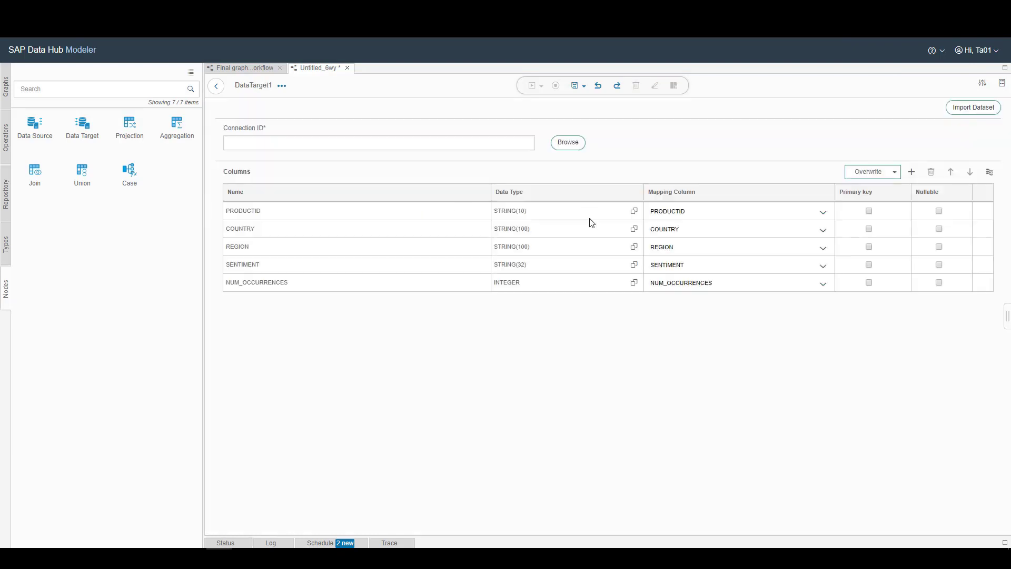
Set the data target's connection ID to VORA and its table to SENTIMENTANALYSIS in schema DAT263
left_click(568, 142)
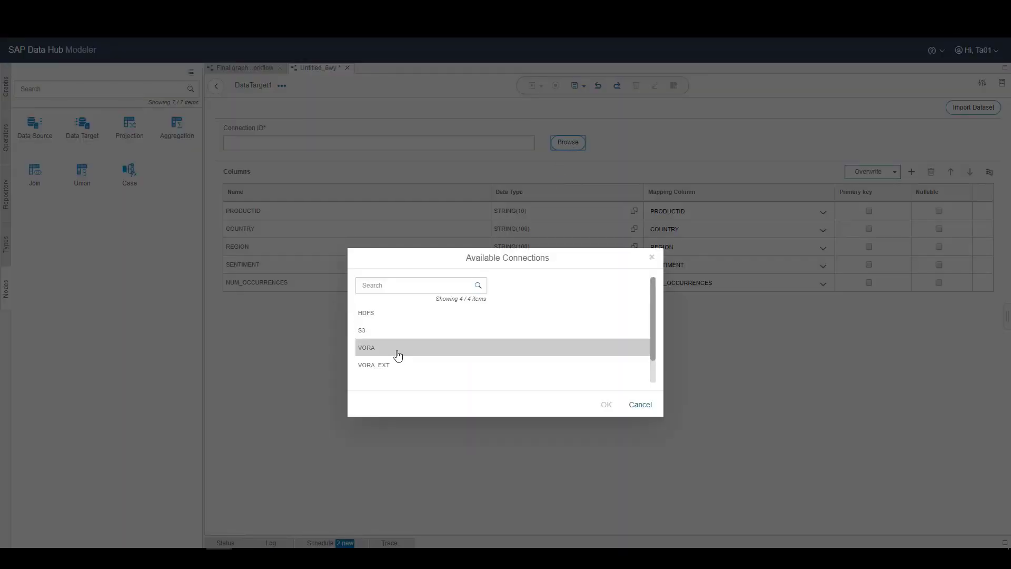
double_click(396, 353)
left_click(572, 178)
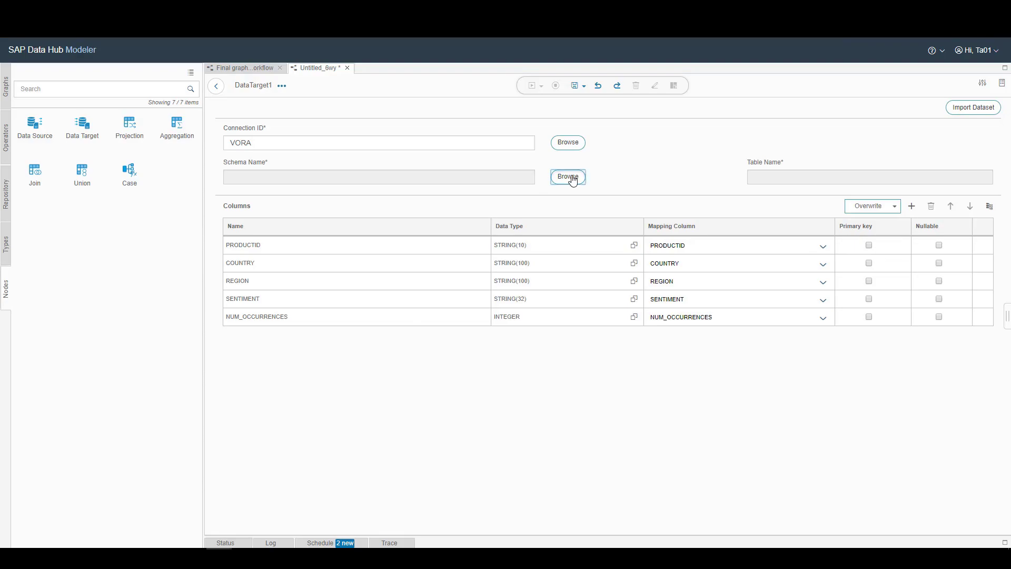
left_click(467, 234)
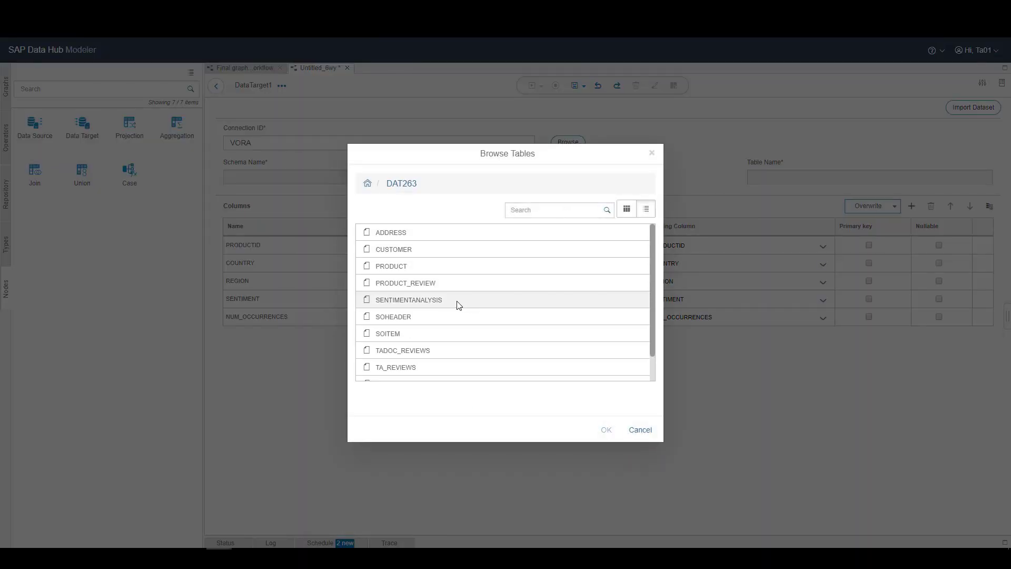
left_click(458, 304)
double_click(453, 299)
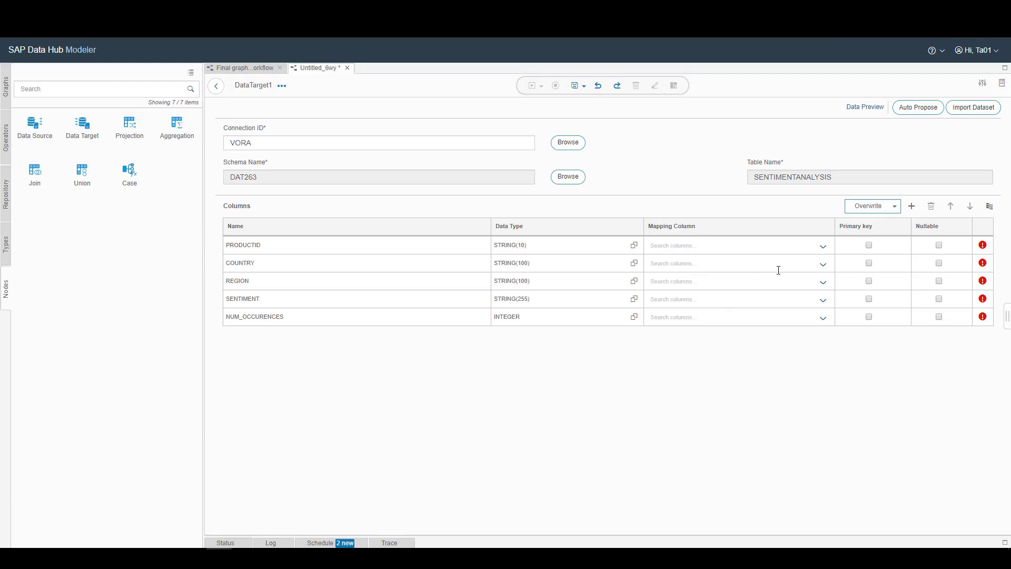
Map the join's output columns to the data target's same-named columns PRODUCTID, COUNTRY, REGION and SENTIMENT automatically by name
left_click(822, 247)
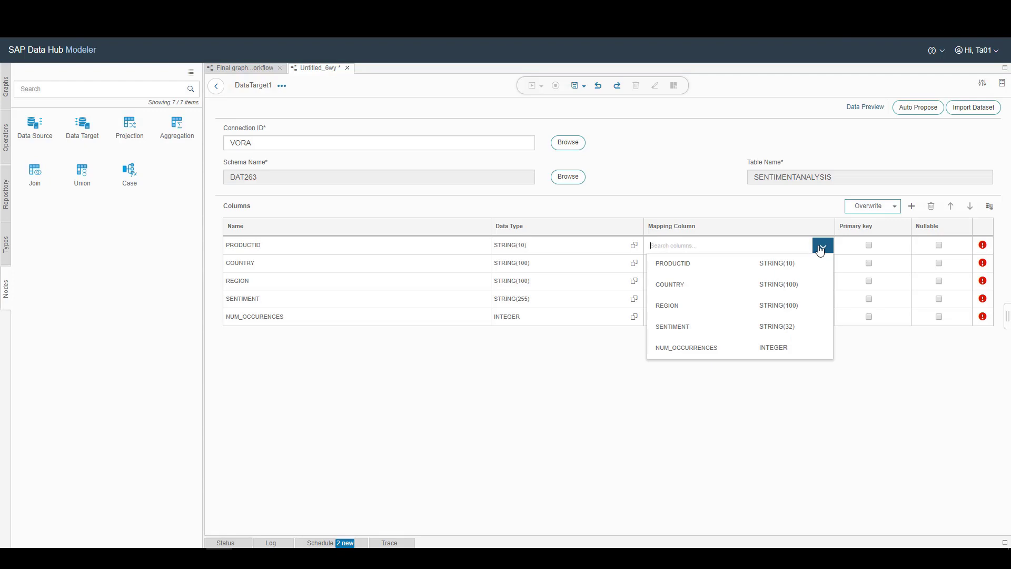
left_click(821, 250)
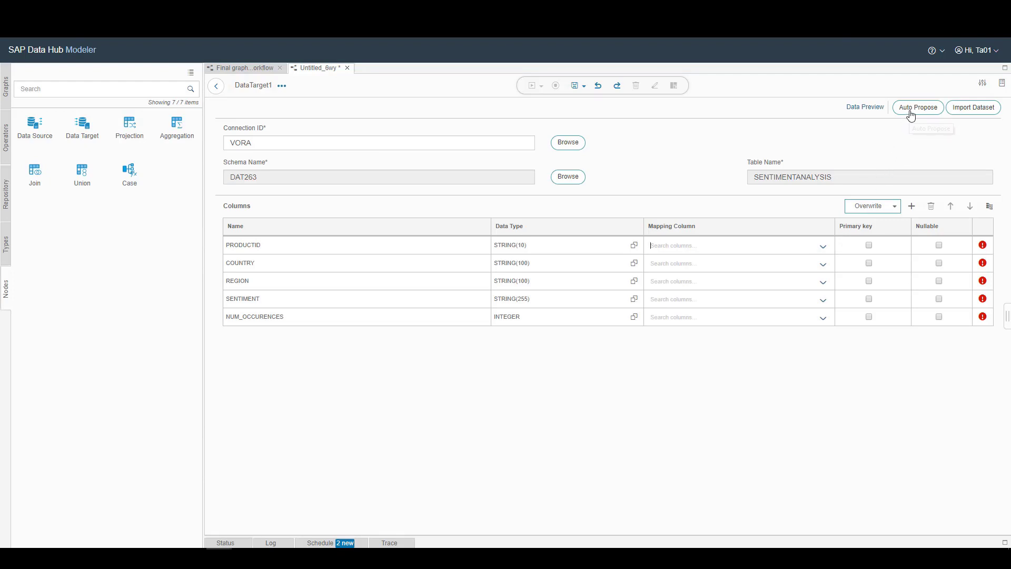
left_click(990, 210)
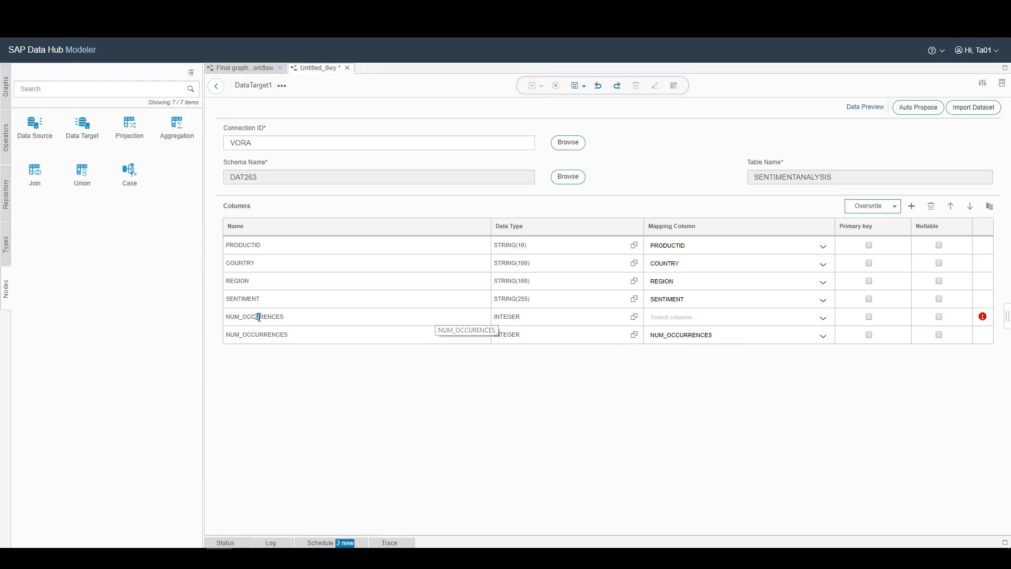
Map the target column NUM_OCCURENCES to NUM_OCCURRENCES and delete the redundant NUM_OCCURRENCES target column
left_click_drag(258, 317, 266, 316)
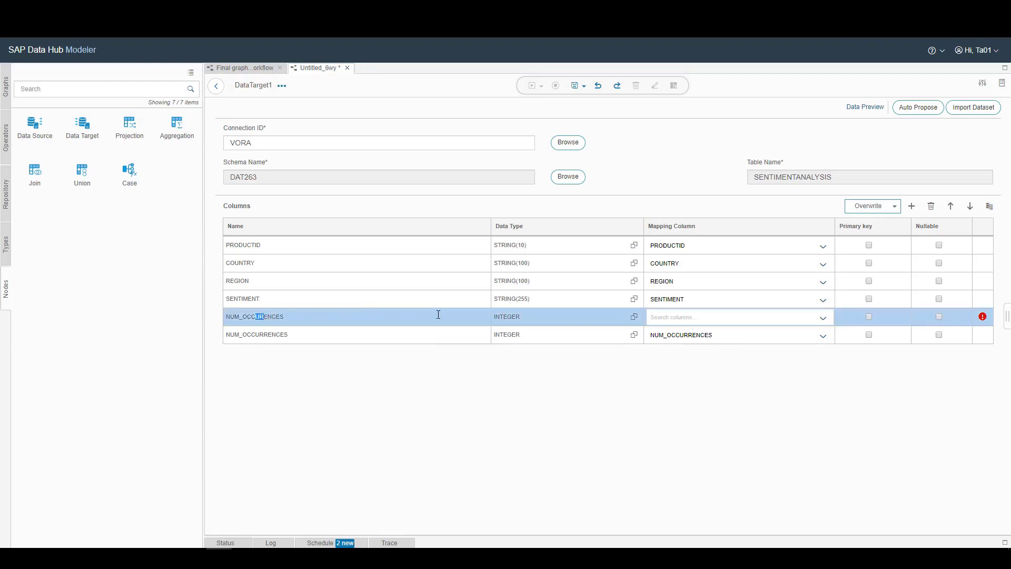
left_click(822, 319)
left_click(730, 298)
left_click(818, 320)
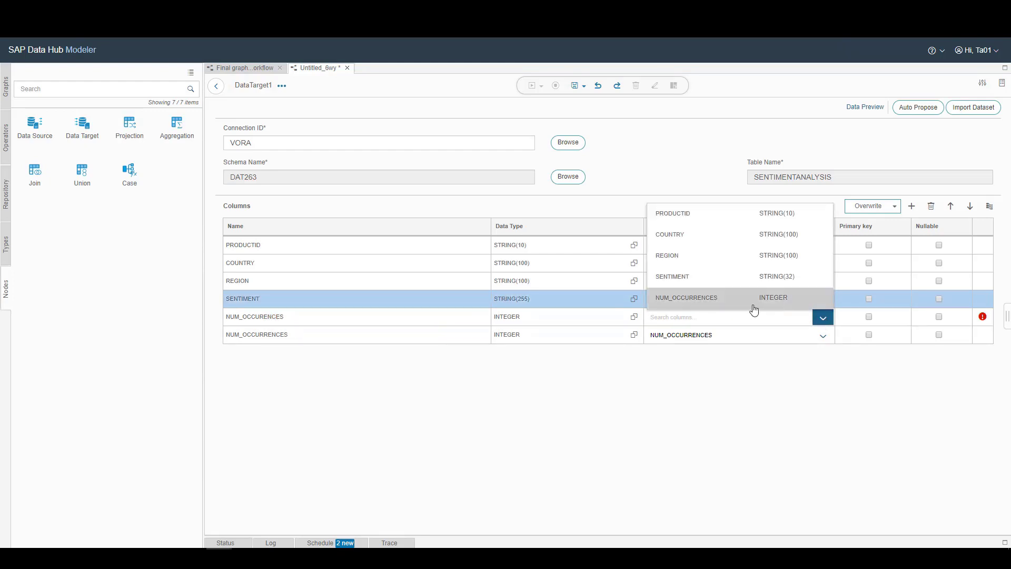
left_click(719, 307)
left_click(583, 340)
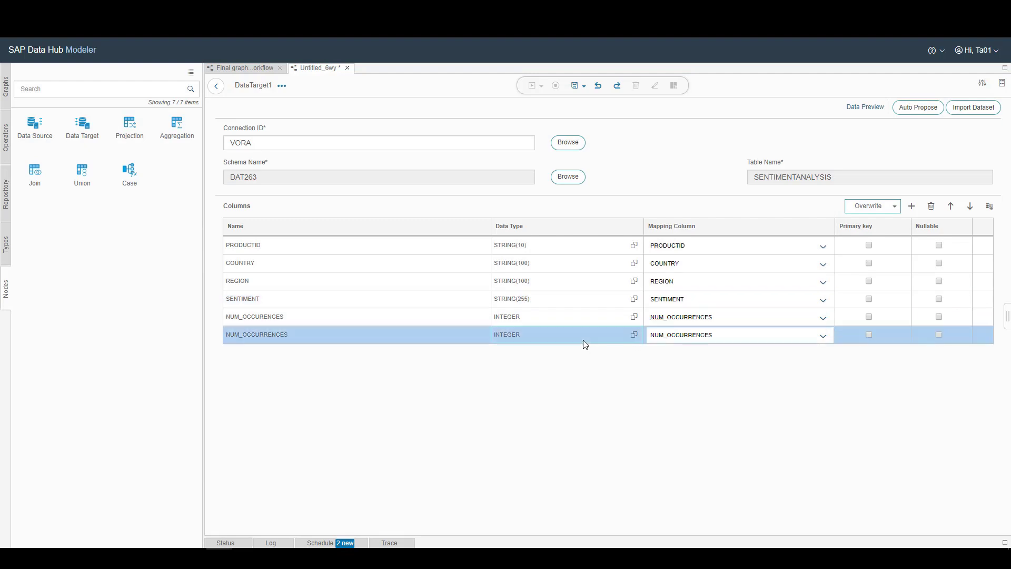
left_click(932, 206)
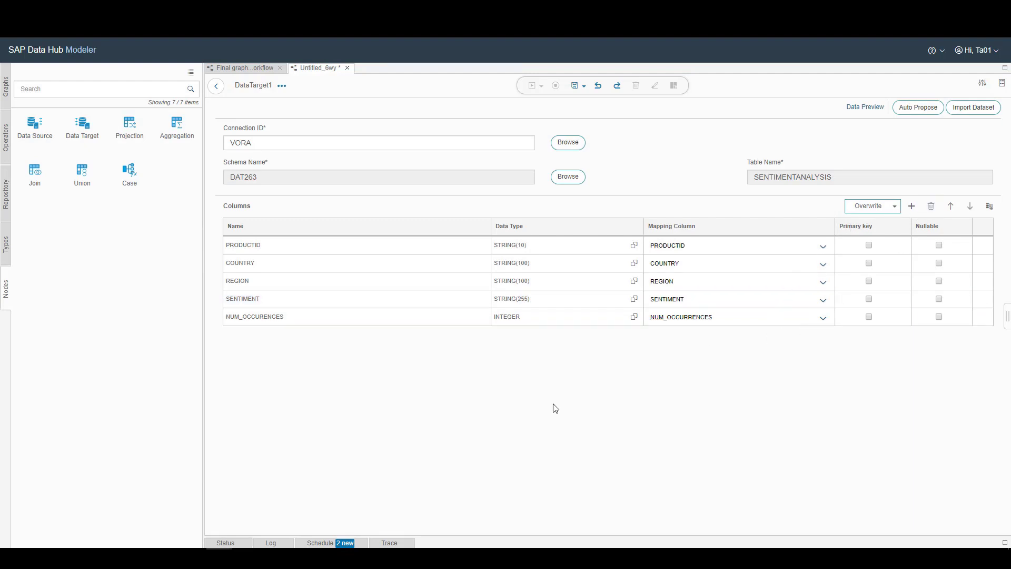
Return to the main workflow, align Data Transform with Workflow Merge (AND), and add a Workflow Terminator connected to the Data Transform's output
left_click(216, 86)
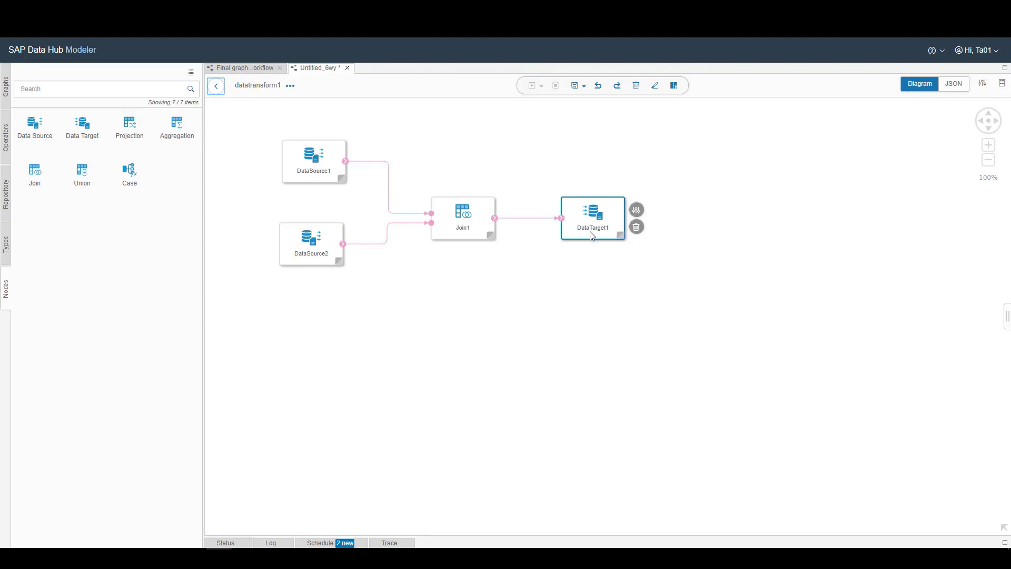
left_click(217, 86)
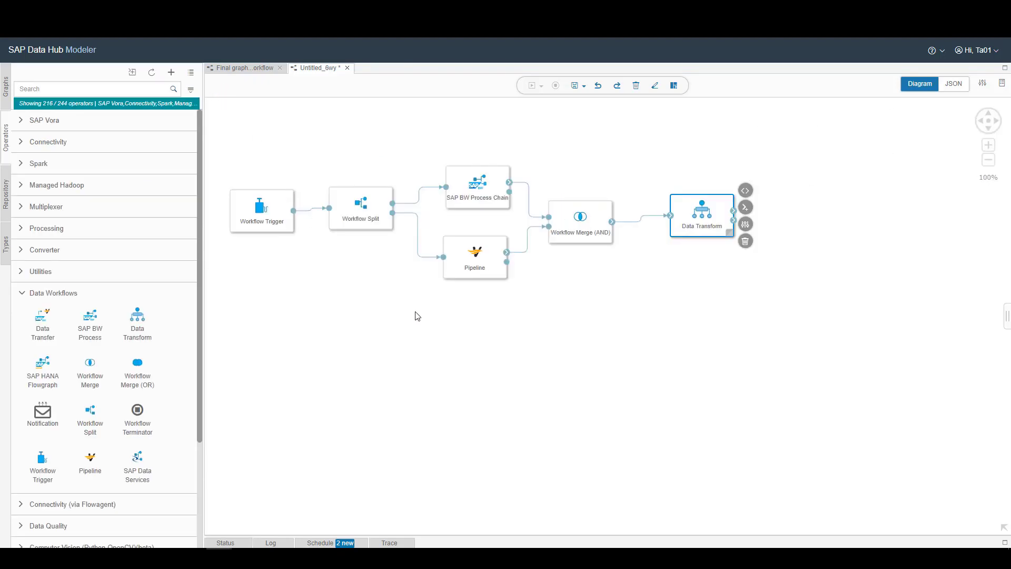
left_click_drag(718, 216, 702, 222)
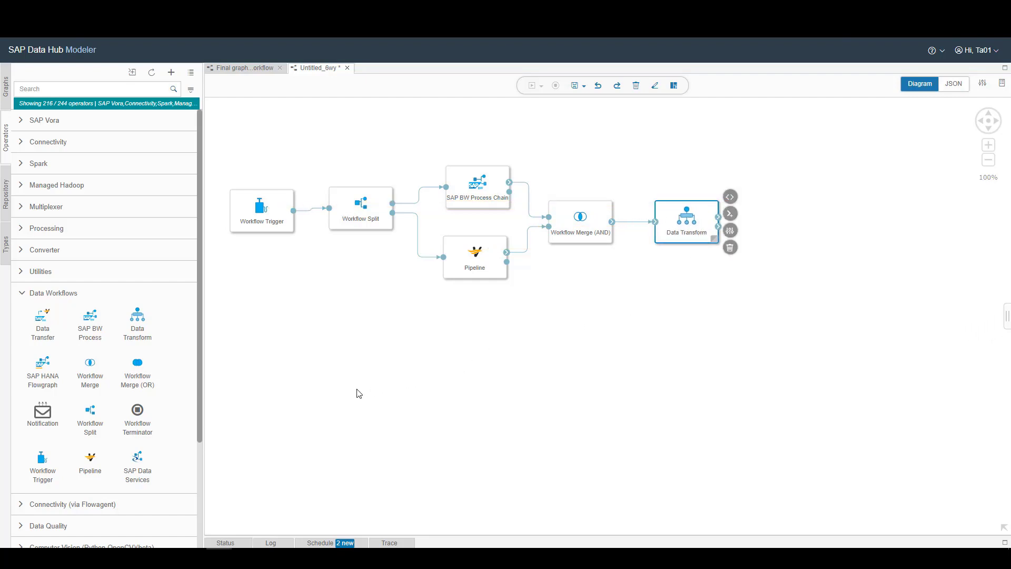
mouse_move(137, 419)
left_mouse_down()
mouse_move(763, 244)
mouse_move(780, 216)
mouse_move(778, 239)
left_mouse_up()
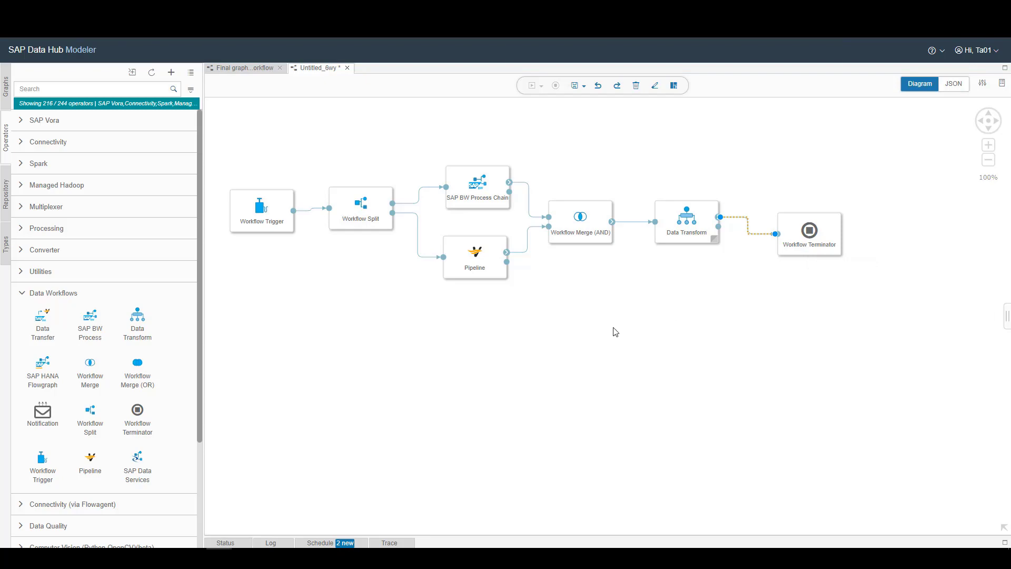
Save the graph under the name wf1 and run it with its execution status shown
key("ctrl+s")
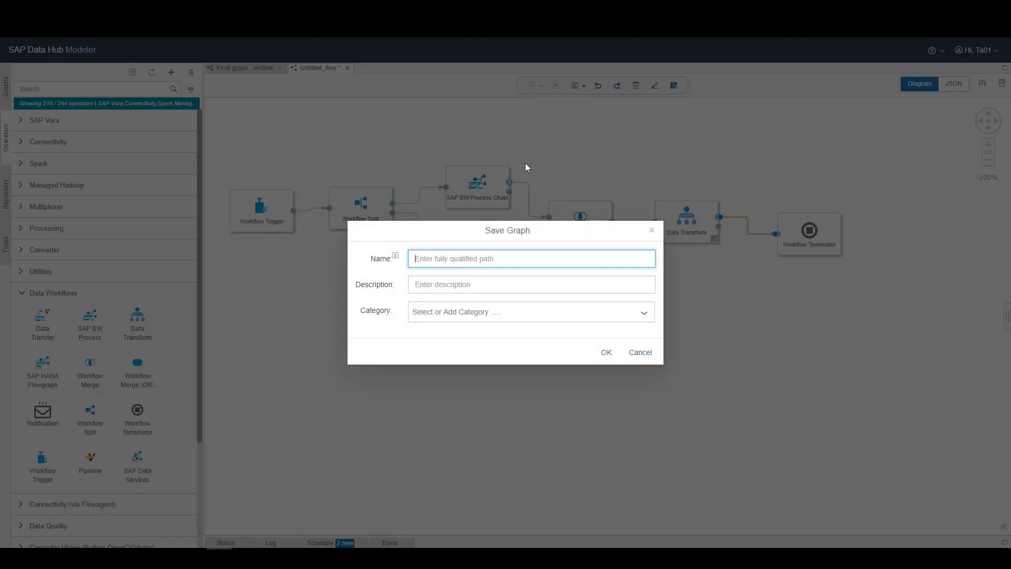
type("wf1")
left_click(607, 352)
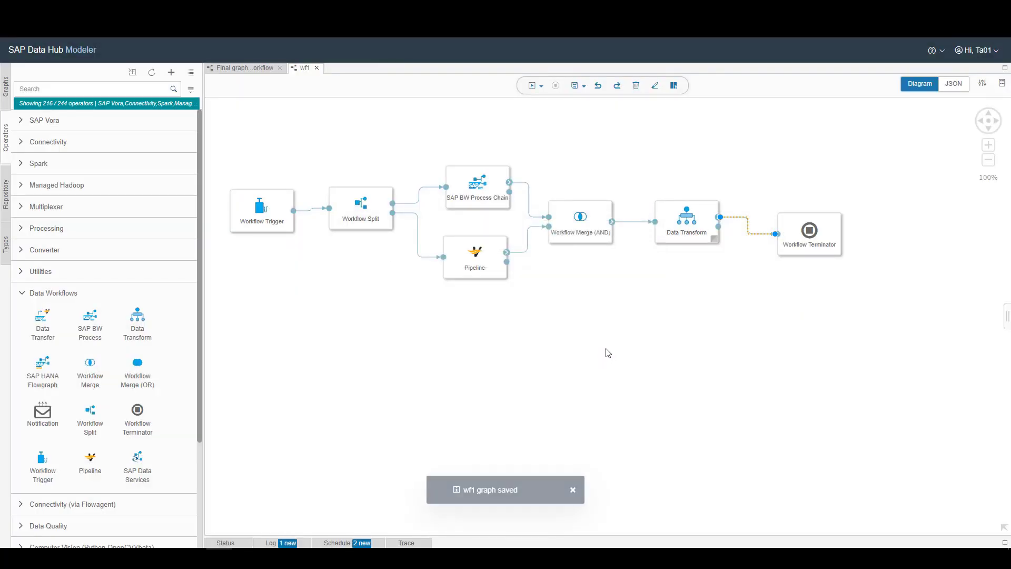
left_click(531, 86)
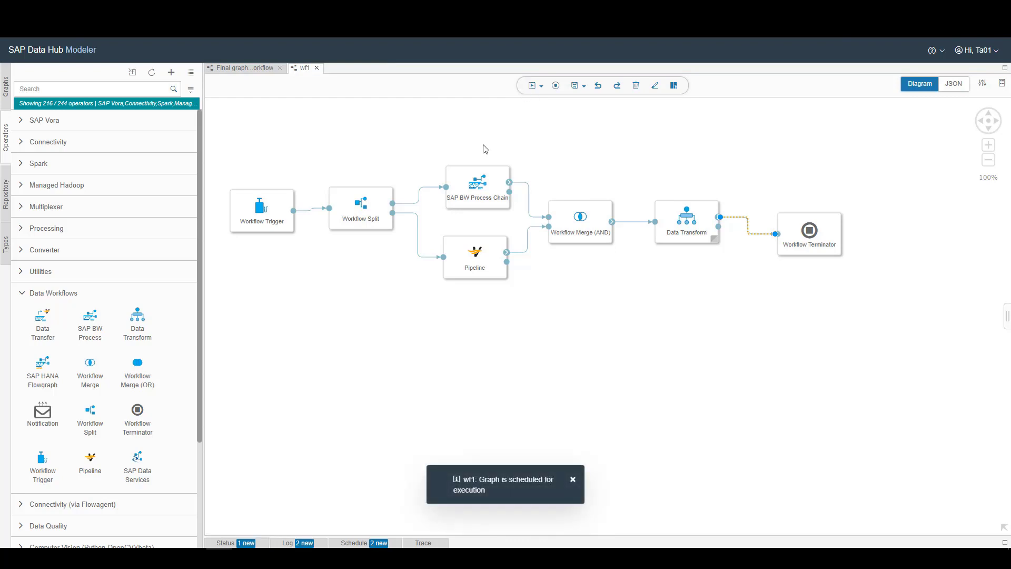
left_click(228, 542)
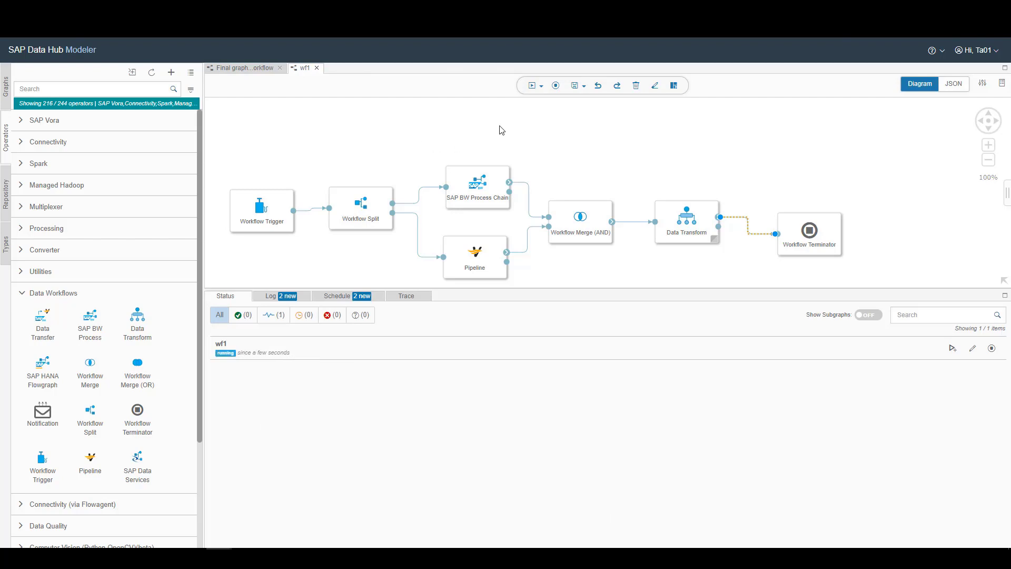
Start a schedule for the wf1 graph with the description wfschedule, recurring every day
left_click(541, 87)
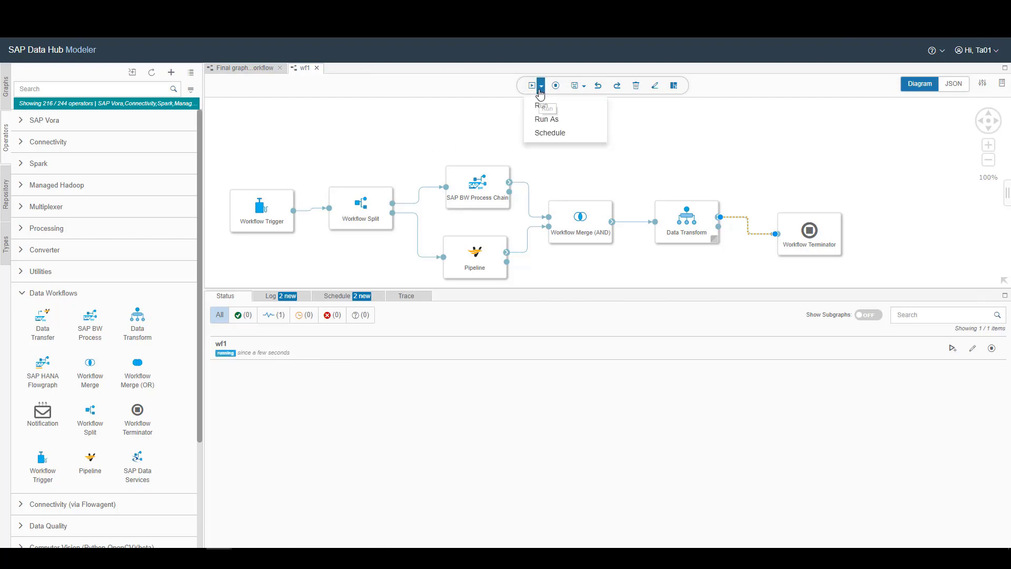
left_click(544, 135)
left_click(520, 253)
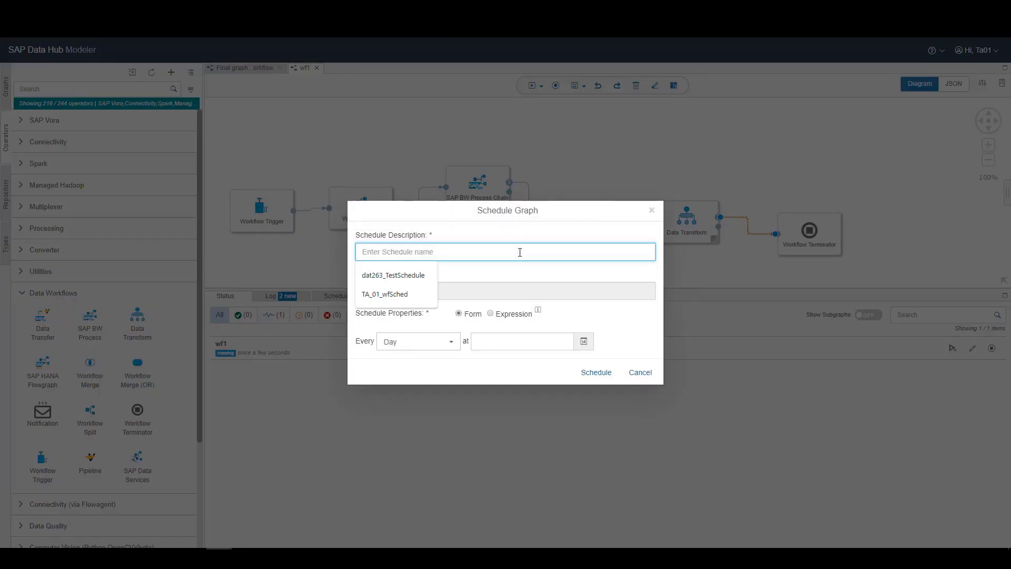
type("wfschedule")
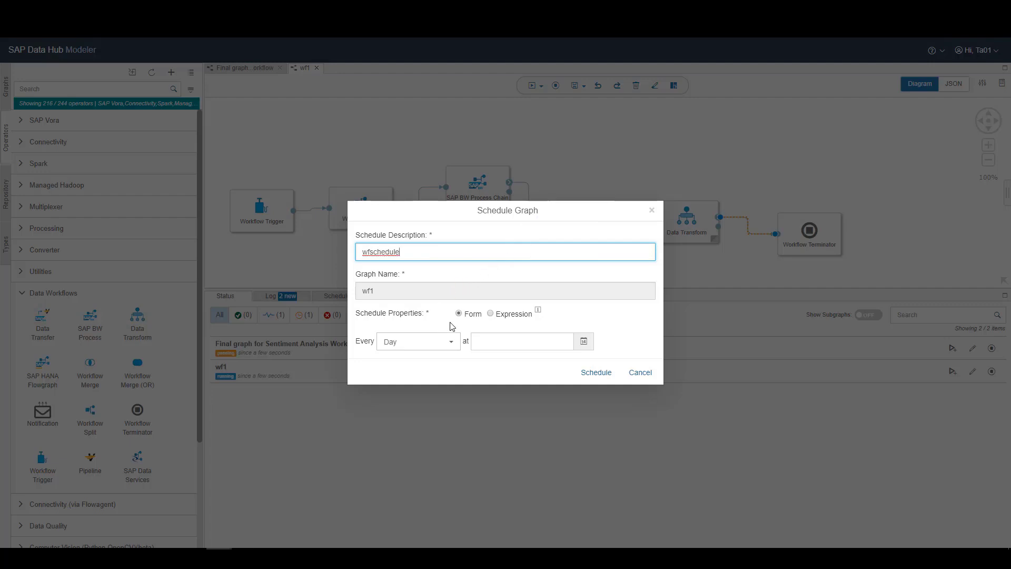
left_click(452, 343)
left_click(452, 343)
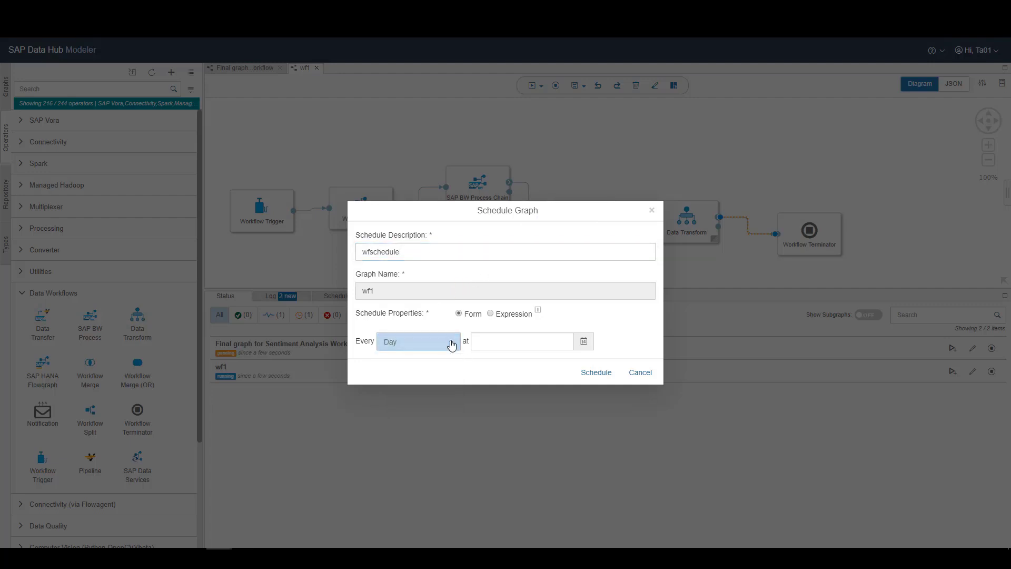
Set the schedule's daily run time to 12:30 AM and submit the schedule
left_click(584, 343)
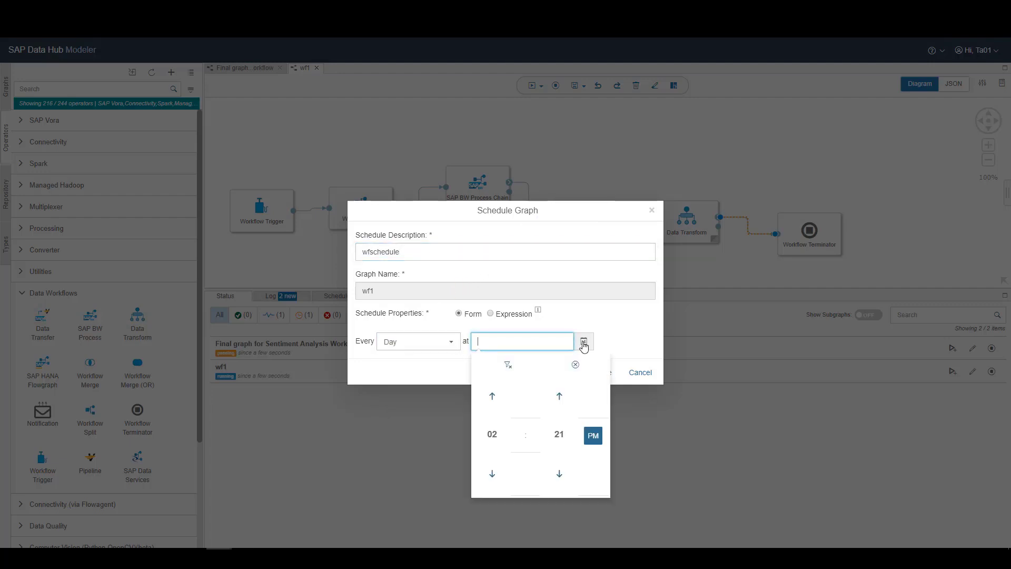
left_click(492, 397)
left_click(492, 398)
left_click(493, 397)
left_click(493, 397)
left_click(492, 397)
left_click(493, 398)
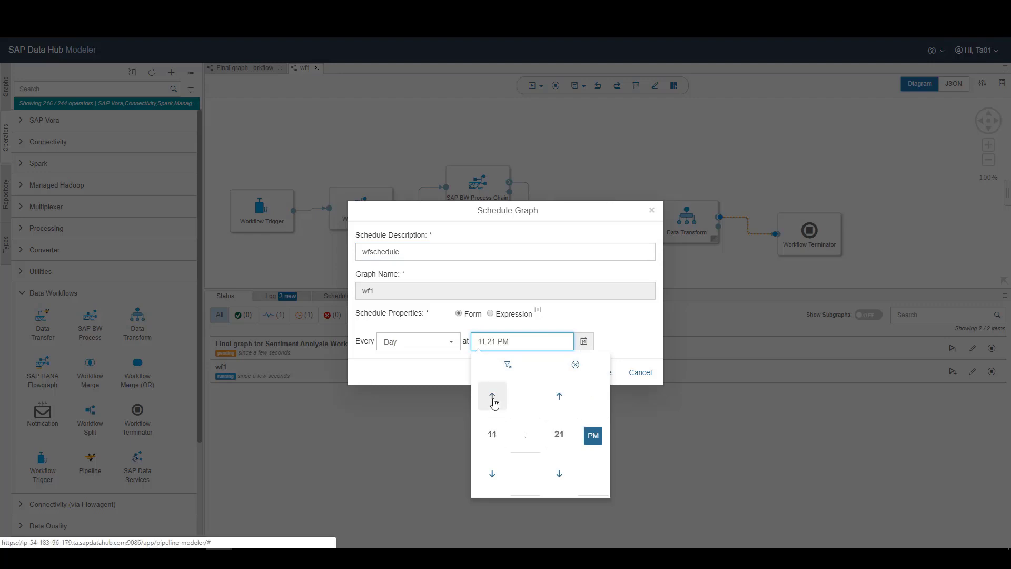
left_click(492, 397)
left_click(560, 397)
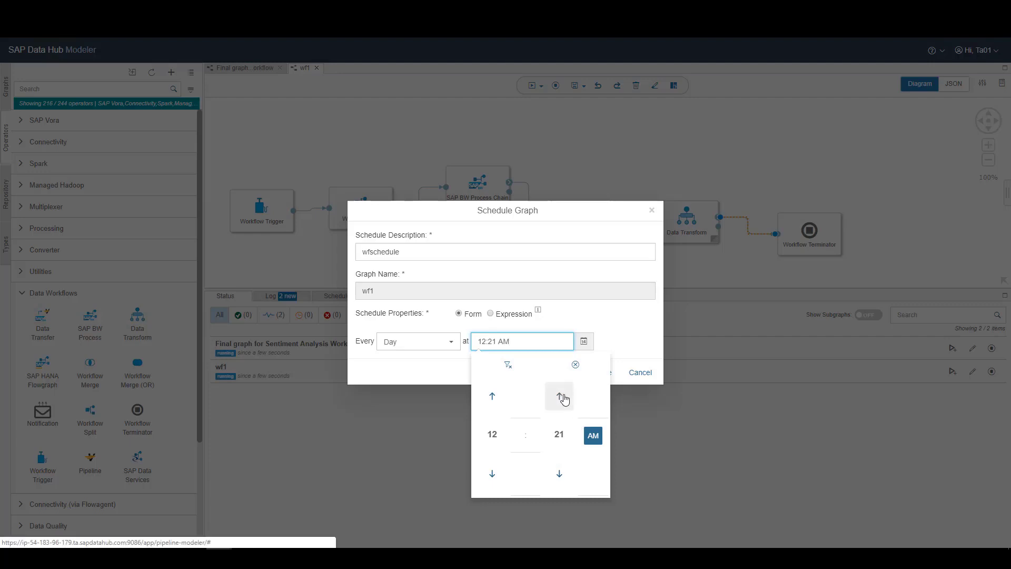
left_click(560, 398)
left_click(560, 397)
left_click(561, 397)
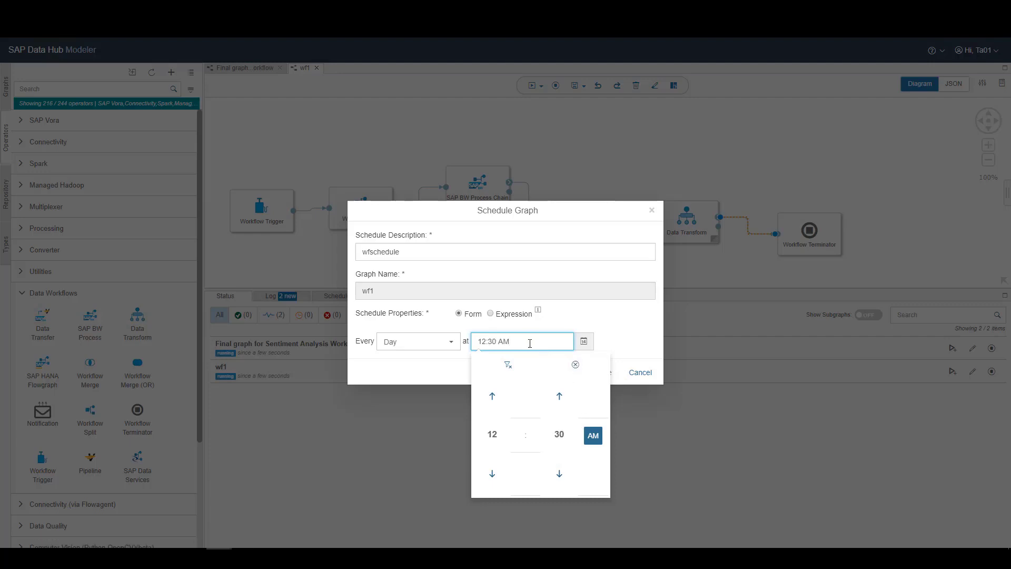
left_click(600, 372)
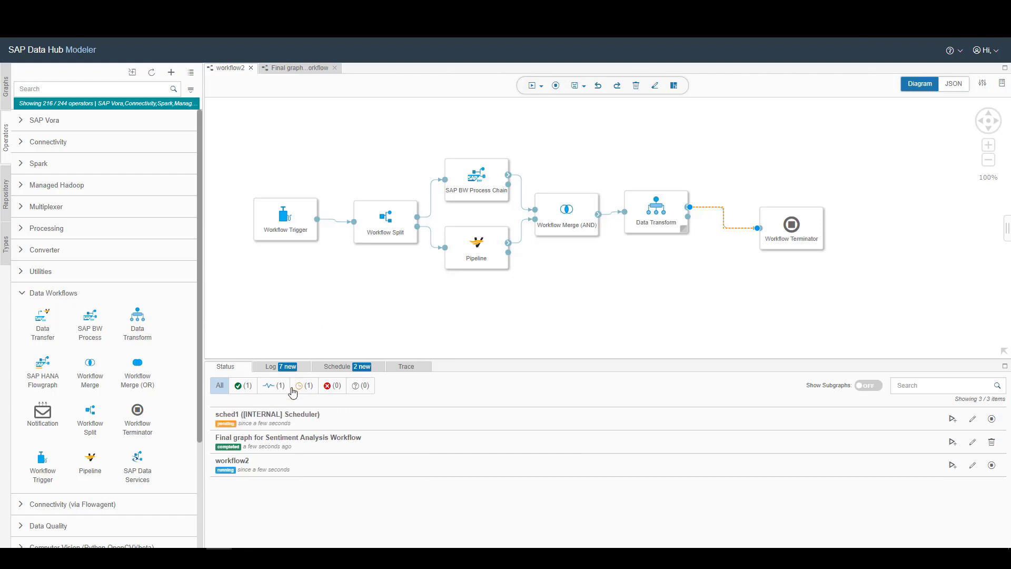
Examine the status of the scheduled and executed graphs, then switch to SAP Data Hub Monitoring and refresh its dashboard
mouse_move(221, 423)
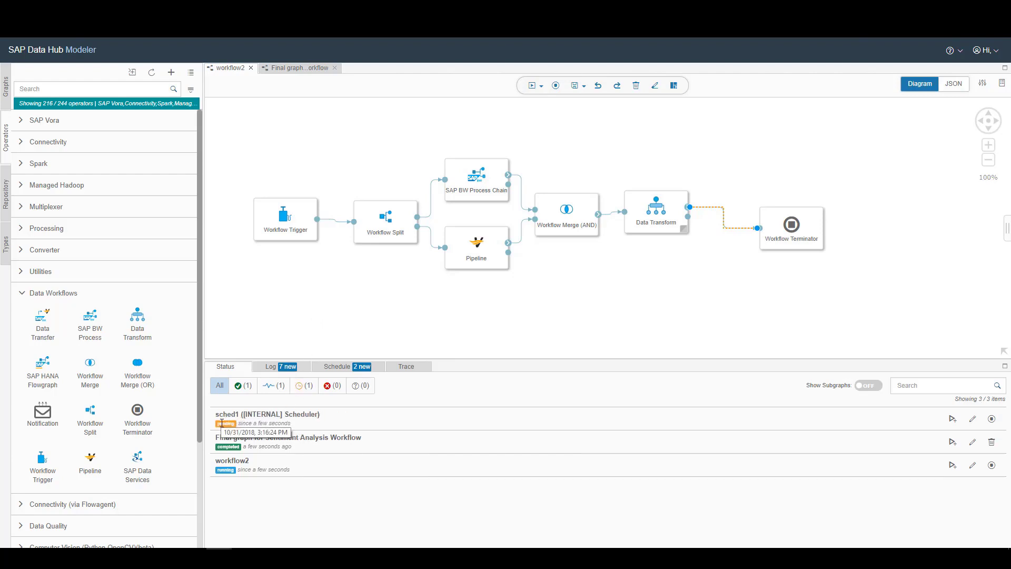
mouse_move(233, 471)
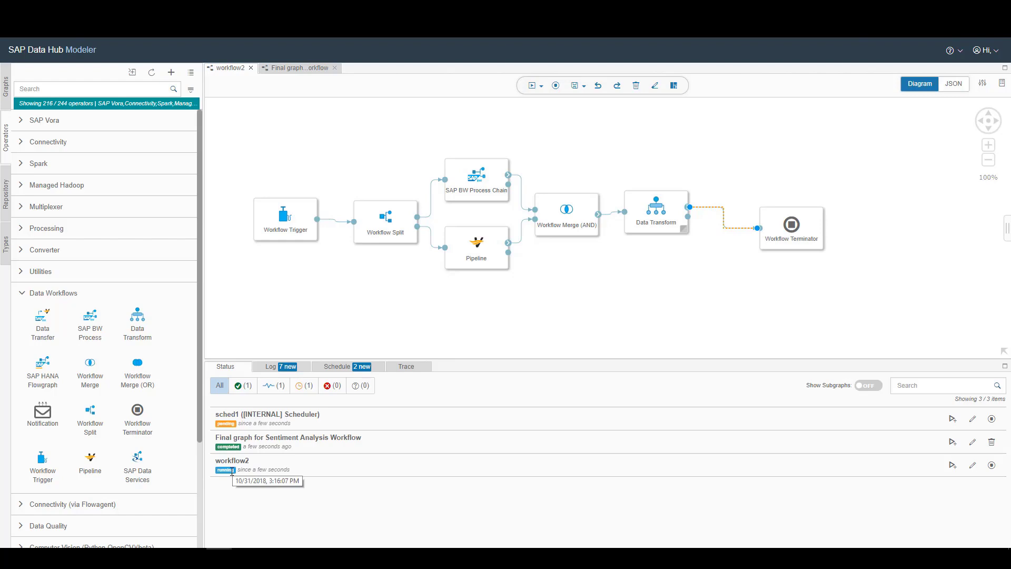
mouse_move(273, 446)
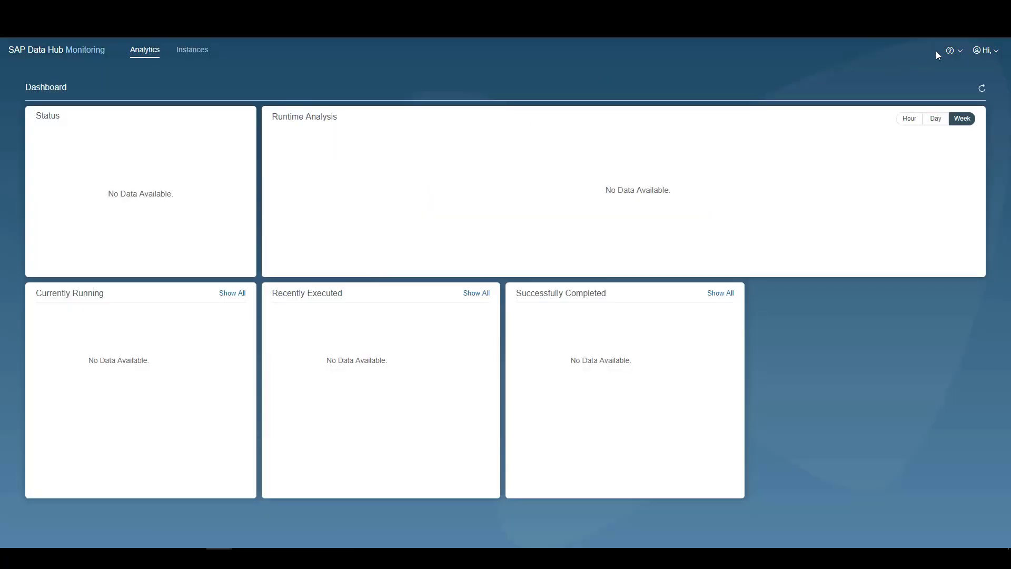
left_click(982, 89)
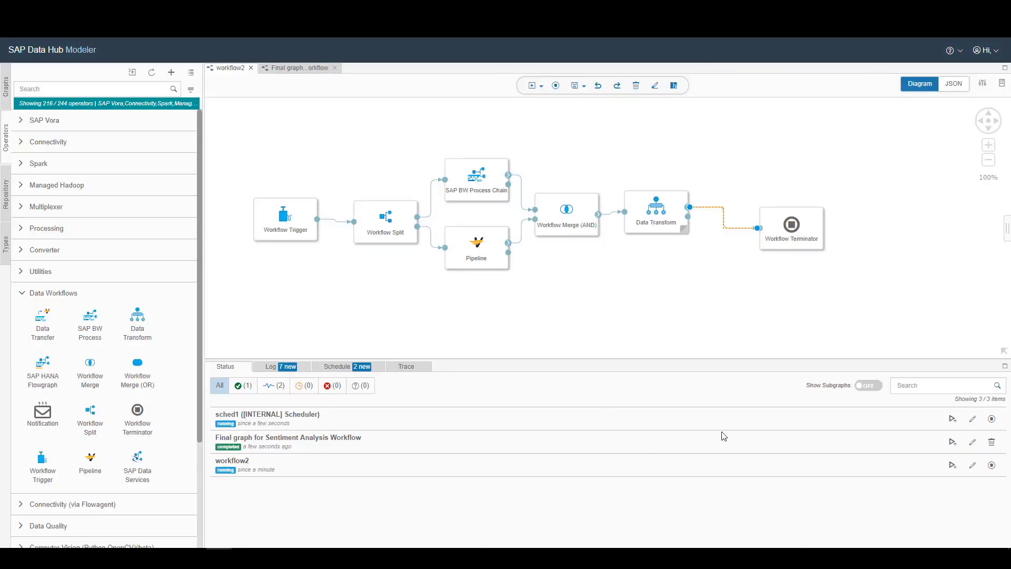
Switch back to the SAP Data Hub Modeler, include subgraphs in the status list and enlarge the status area
left_click(873, 389)
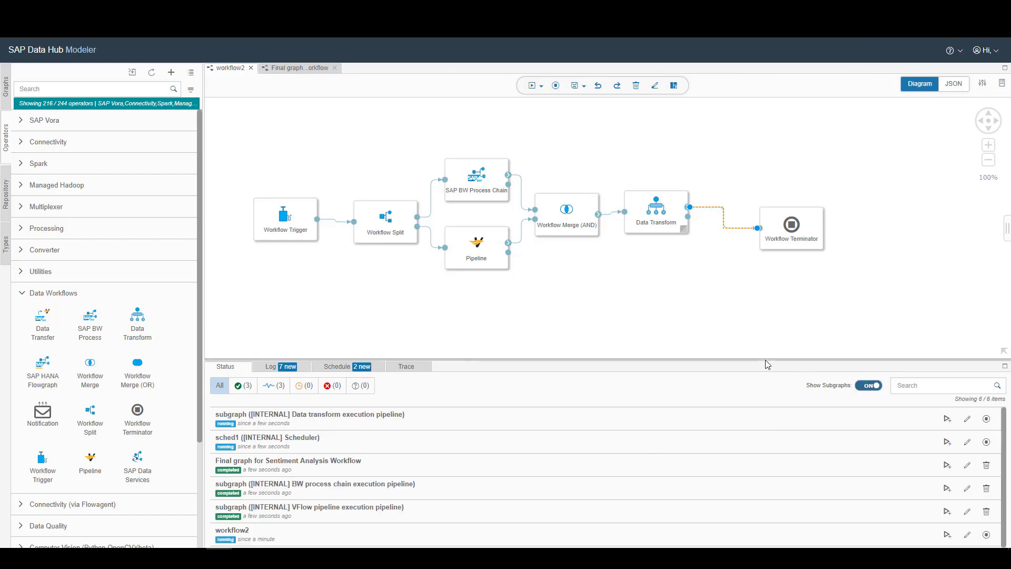
left_click_drag(763, 359, 736, 289)
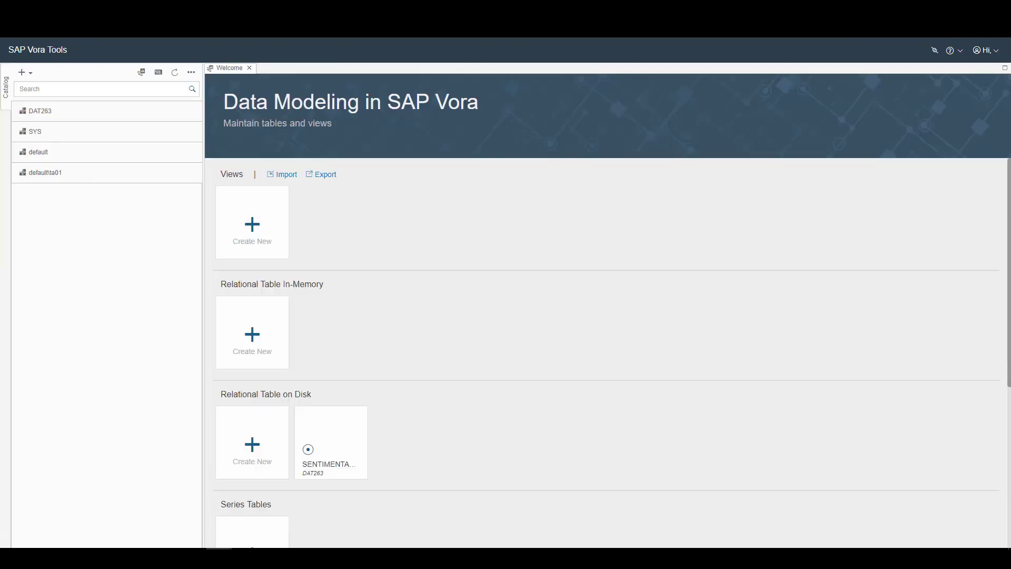
Switch to SAP Vora Tools and preview the data of the SENTIMENTANALYSIS table in schema DAT263
left_click(45, 112)
right_click(63, 214)
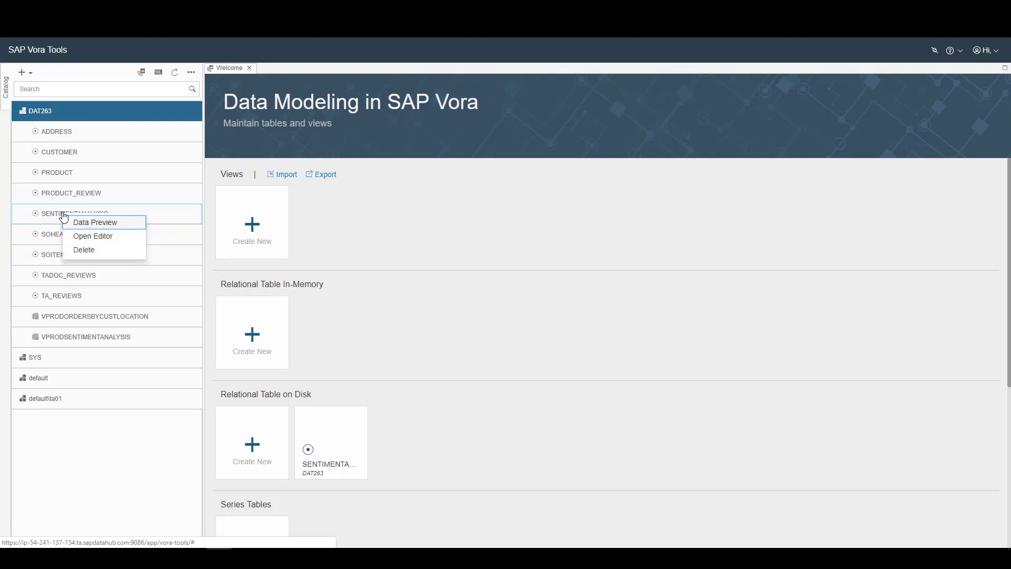
left_click(88, 225)
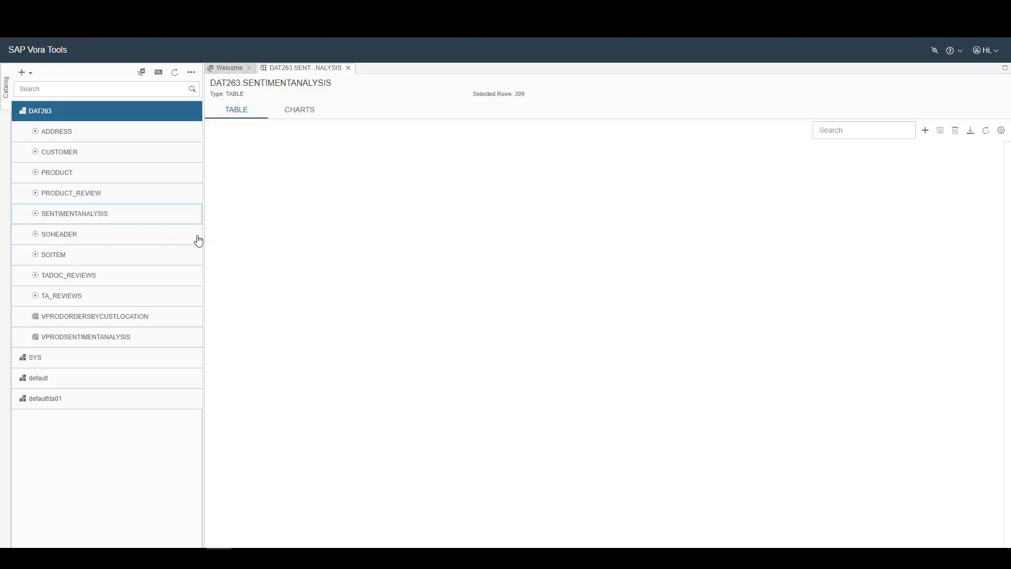